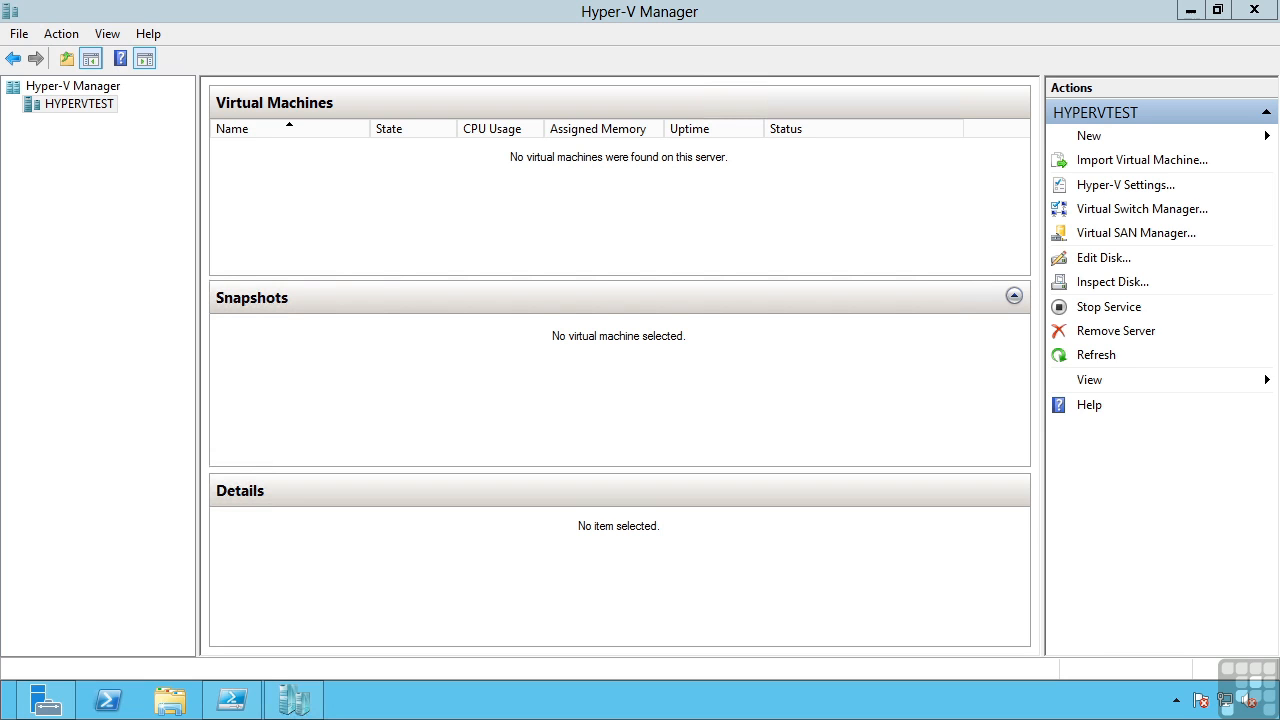
Step: Start creating a new virtual machine on HYPERVTEST and name it TestVM22
{"action": "left_click", "coordinate": [1096, 132]}
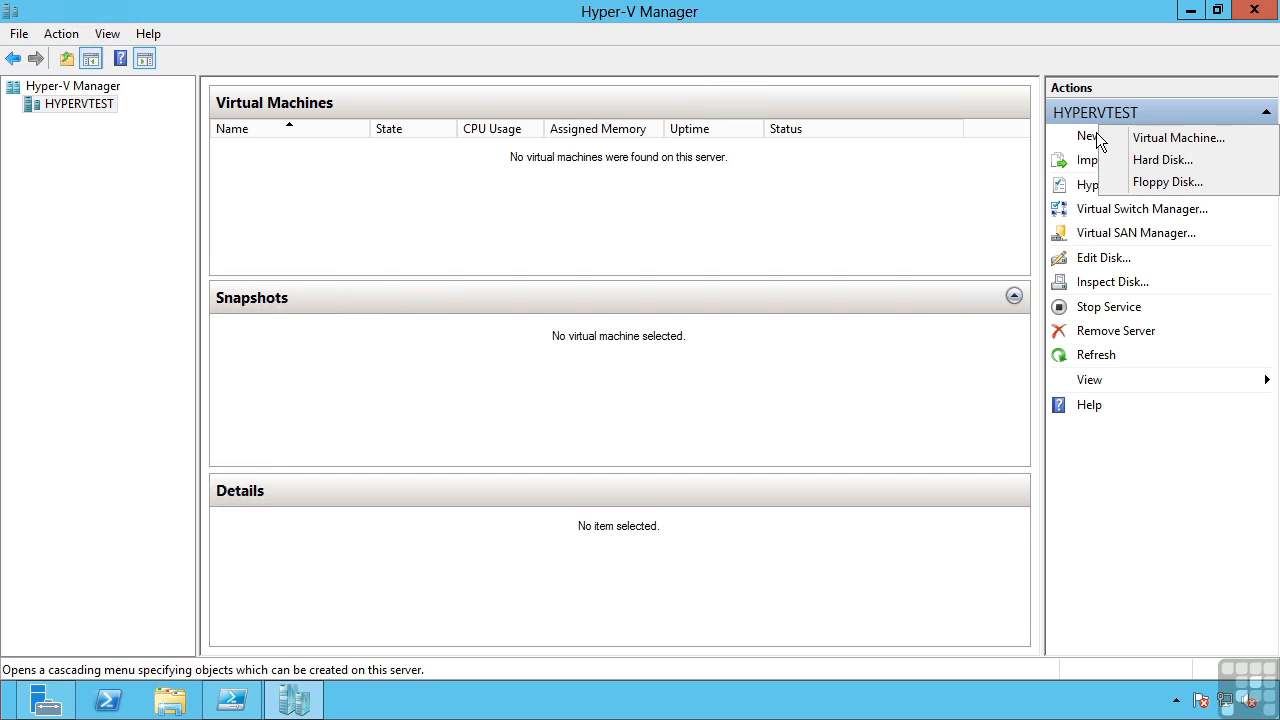
{"action": "left_click", "coordinate": [1165, 143]}
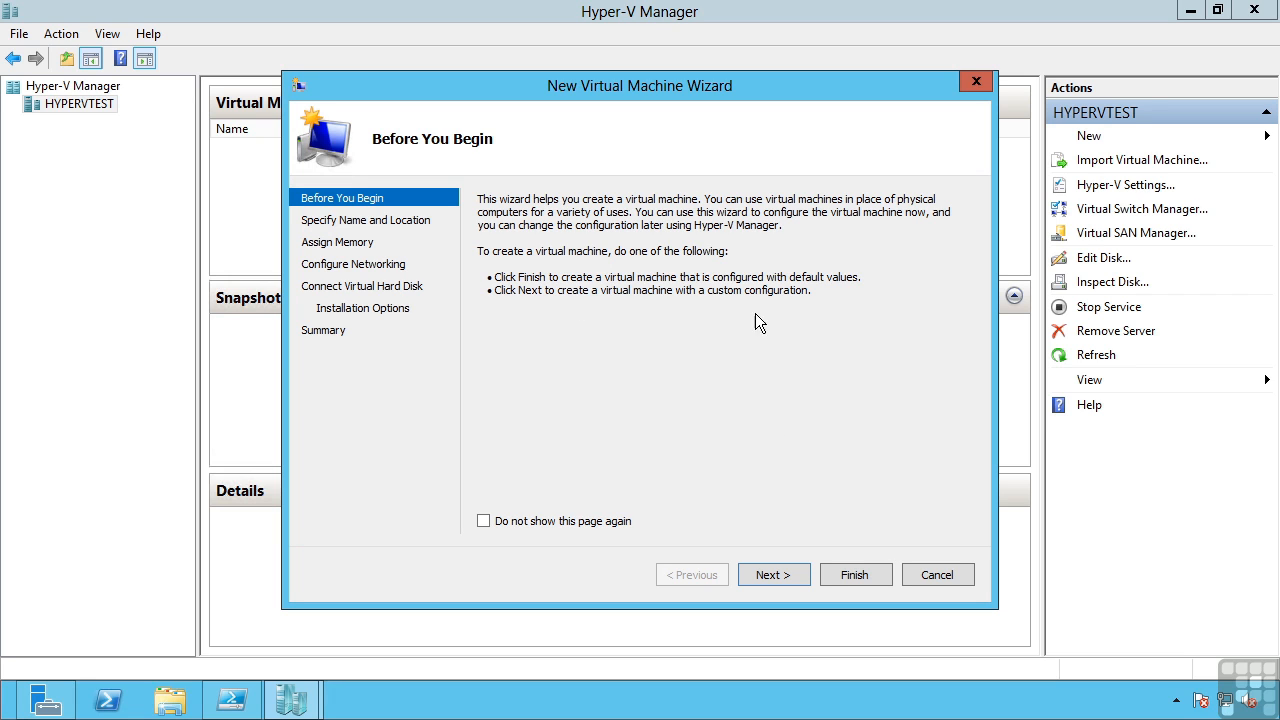
{"action": "left_click", "coordinate": [783, 573]}
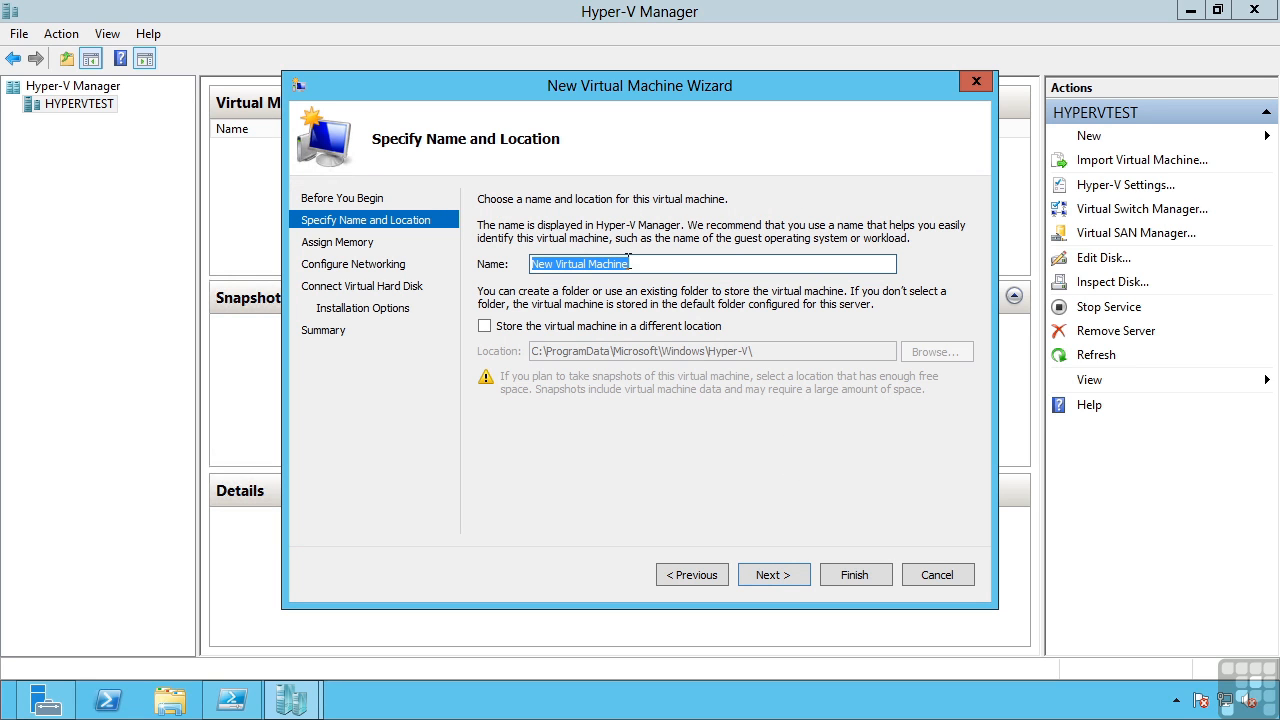
{"action": "type", "text": "TestV"}
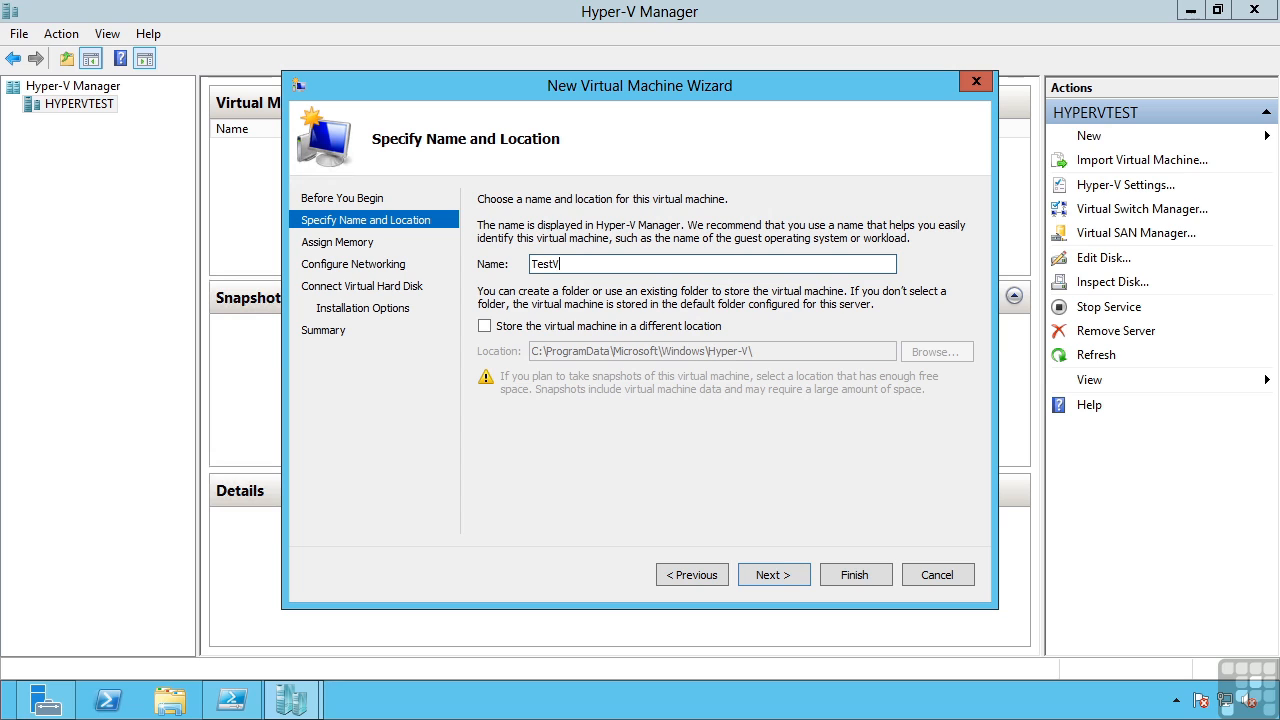
{"action": "type", "text": "M22"}
Step: Store the virtual machine in a different location, choosing the E:\Virtuals folder, and proceed to the memory settings
{"action": "left_click", "coordinate": [623, 324]}
{"action": "left_click", "coordinate": [934, 352]}
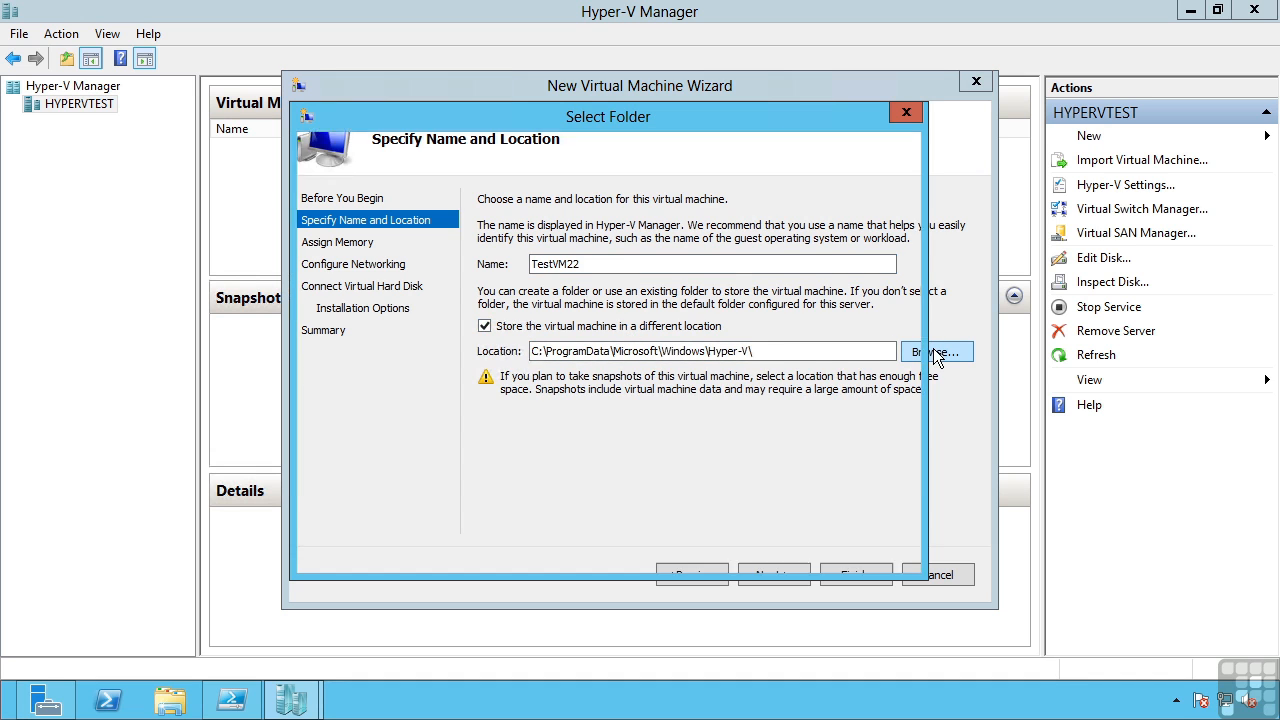
{"action": "scroll", "coordinate": [444, 431], "scroll_direction": "down", "scroll_amount": 3}
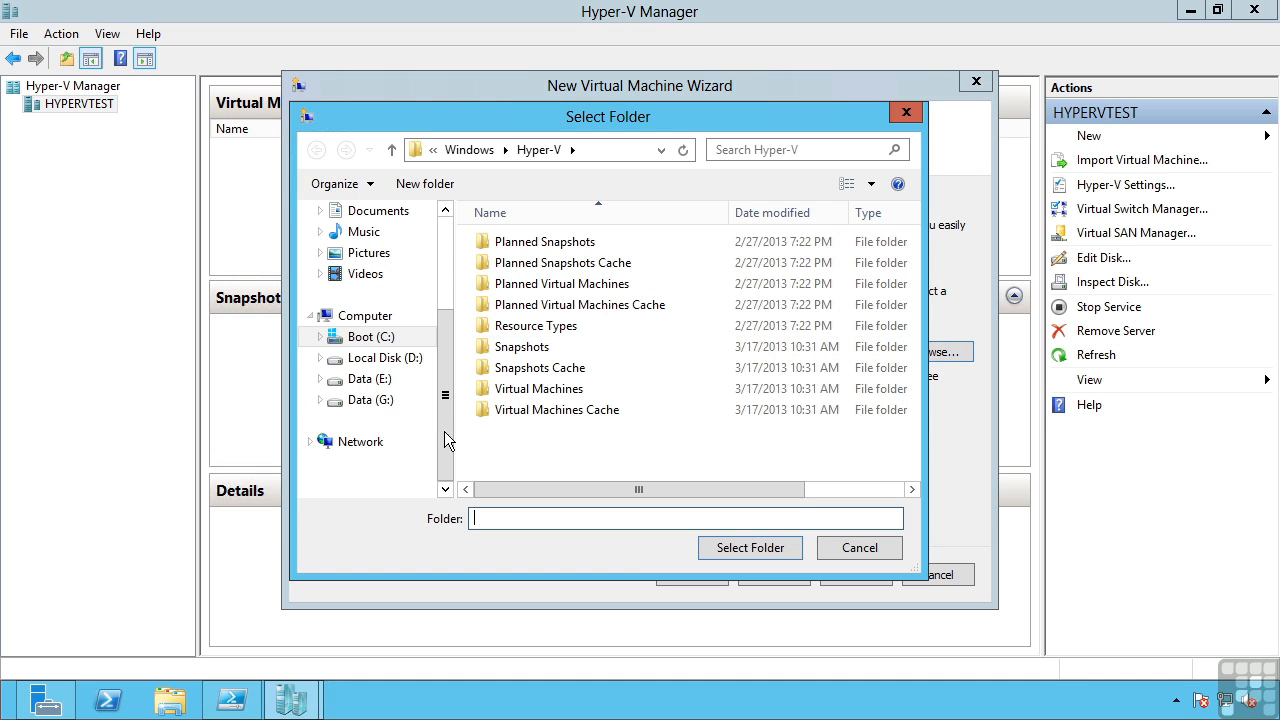
{"action": "left_click", "coordinate": [400, 382]}
{"action": "double_click", "coordinate": [514, 283]}
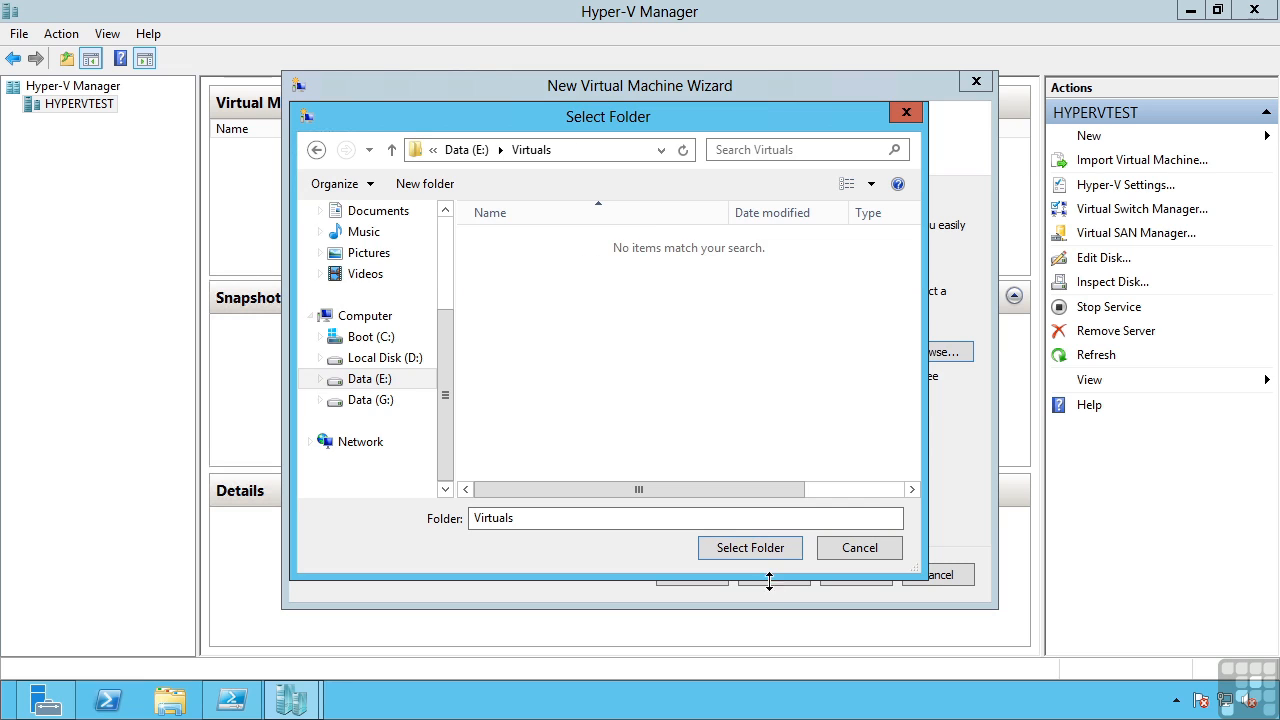
{"action": "left_click", "coordinate": [756, 547]}
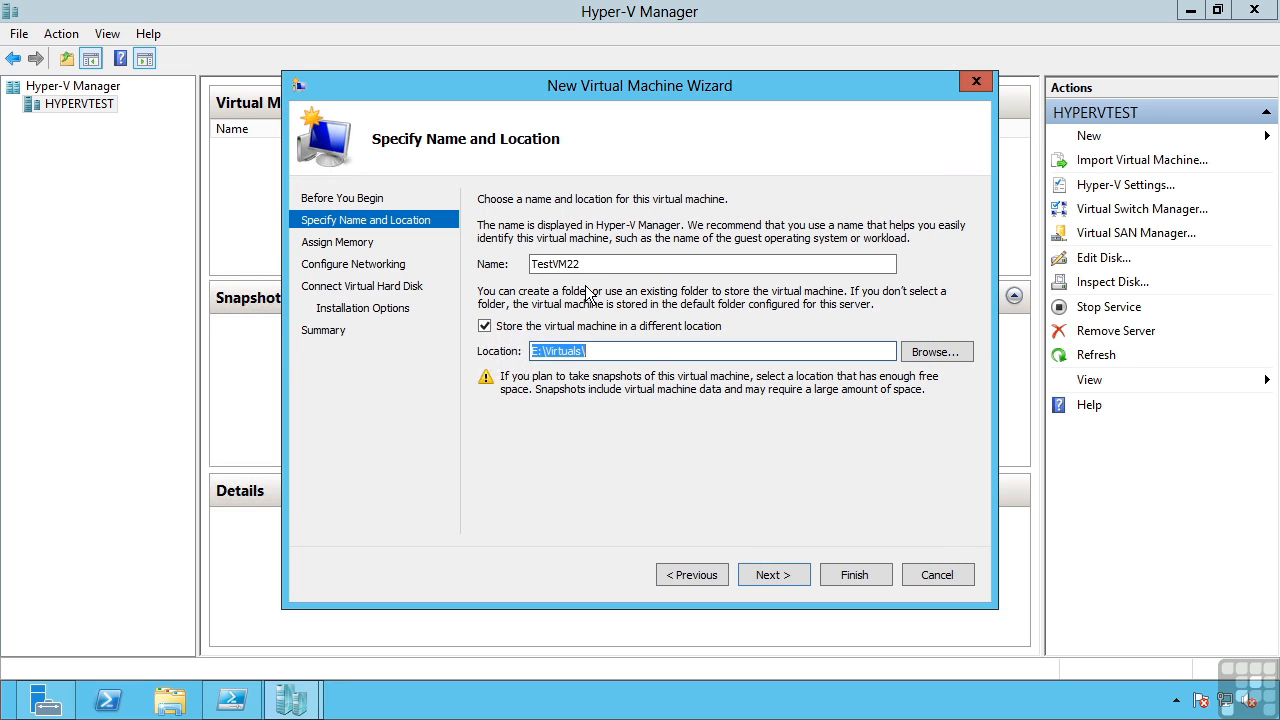
{"action": "left_click", "coordinate": [773, 575]}
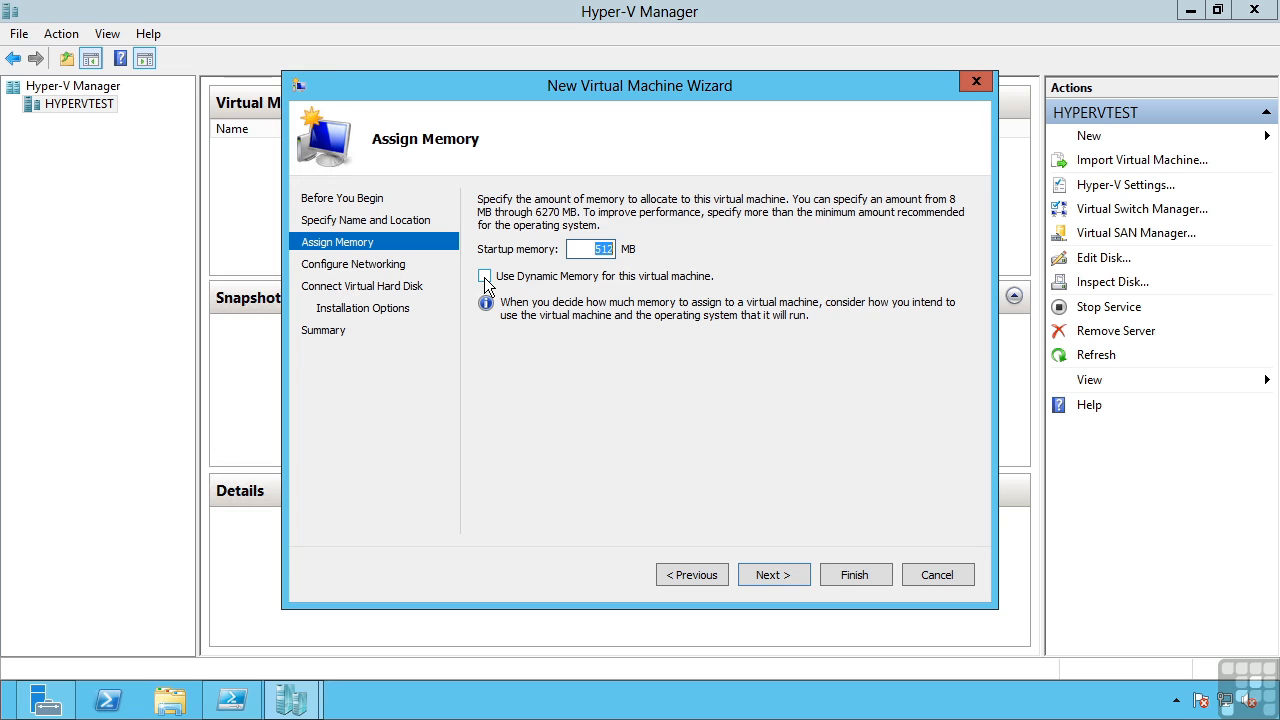
Step: Keep the default startup memory, connect the network adapter to External Switch, and accept the default new virtual hard disk
{"action": "left_click", "coordinate": [786, 576]}
{"action": "left_click", "coordinate": [716, 238]}
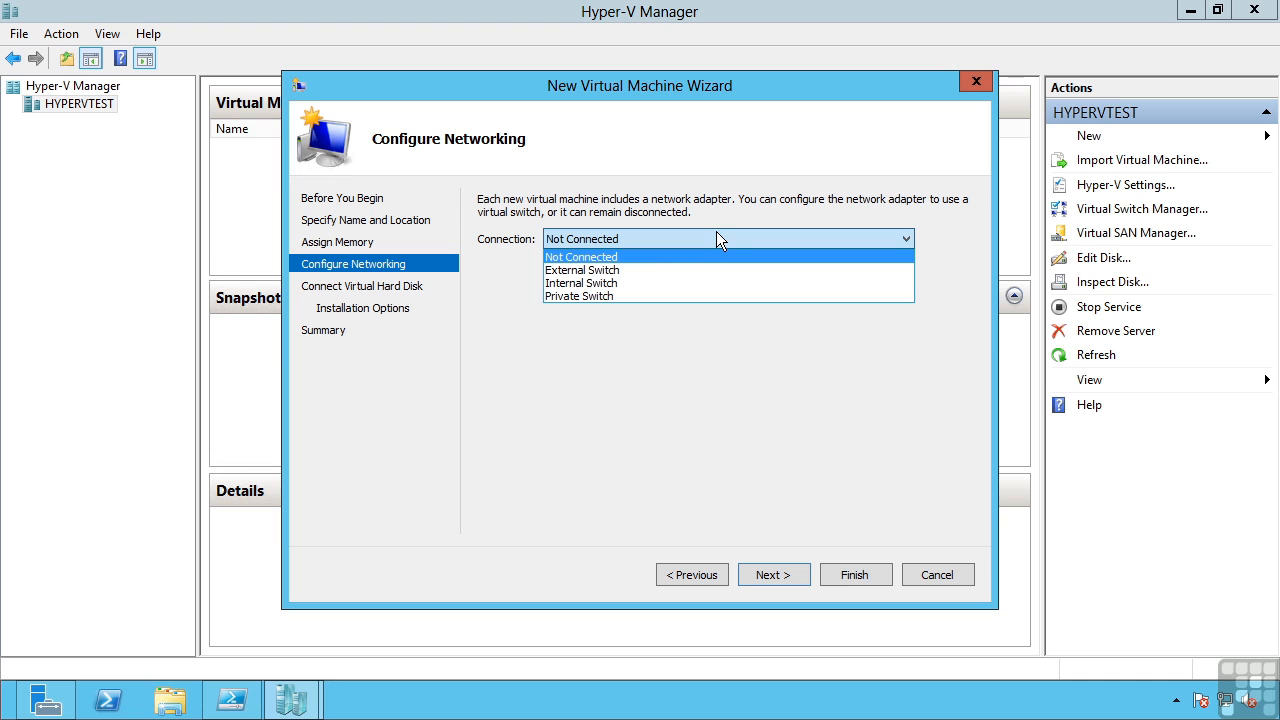
{"action": "left_click", "coordinate": [627, 272]}
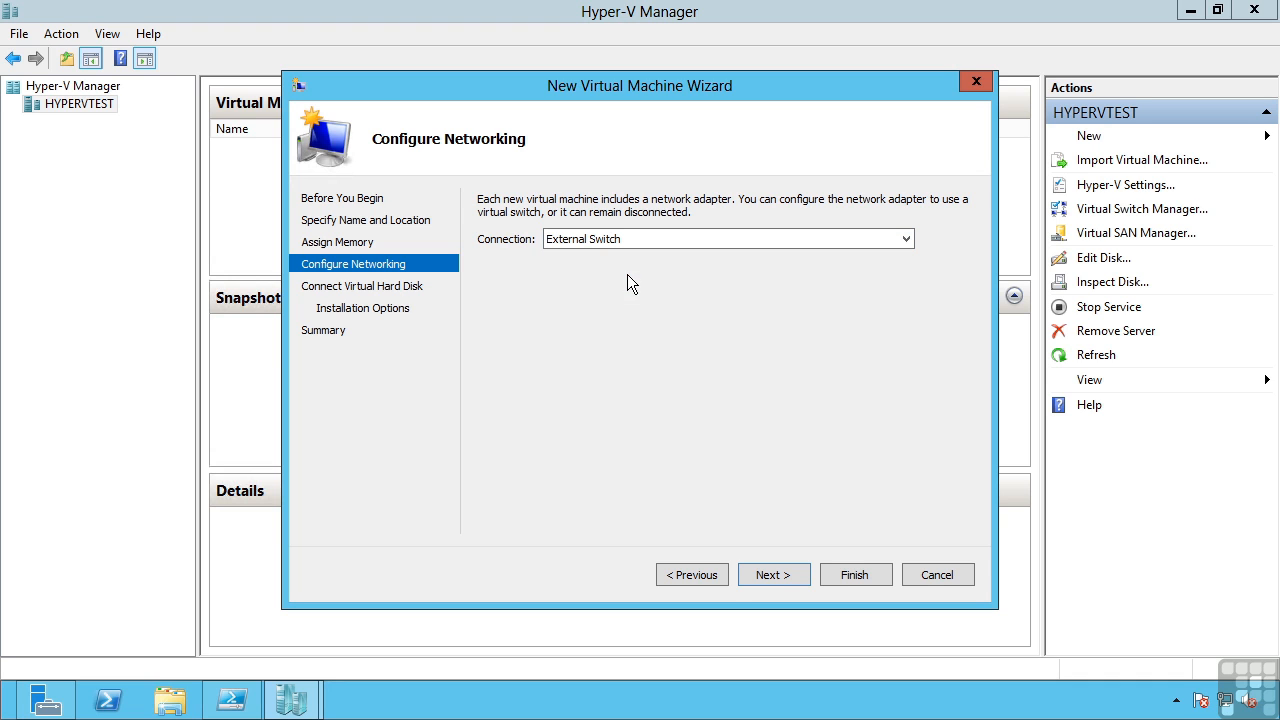
{"action": "left_click", "coordinate": [776, 575]}
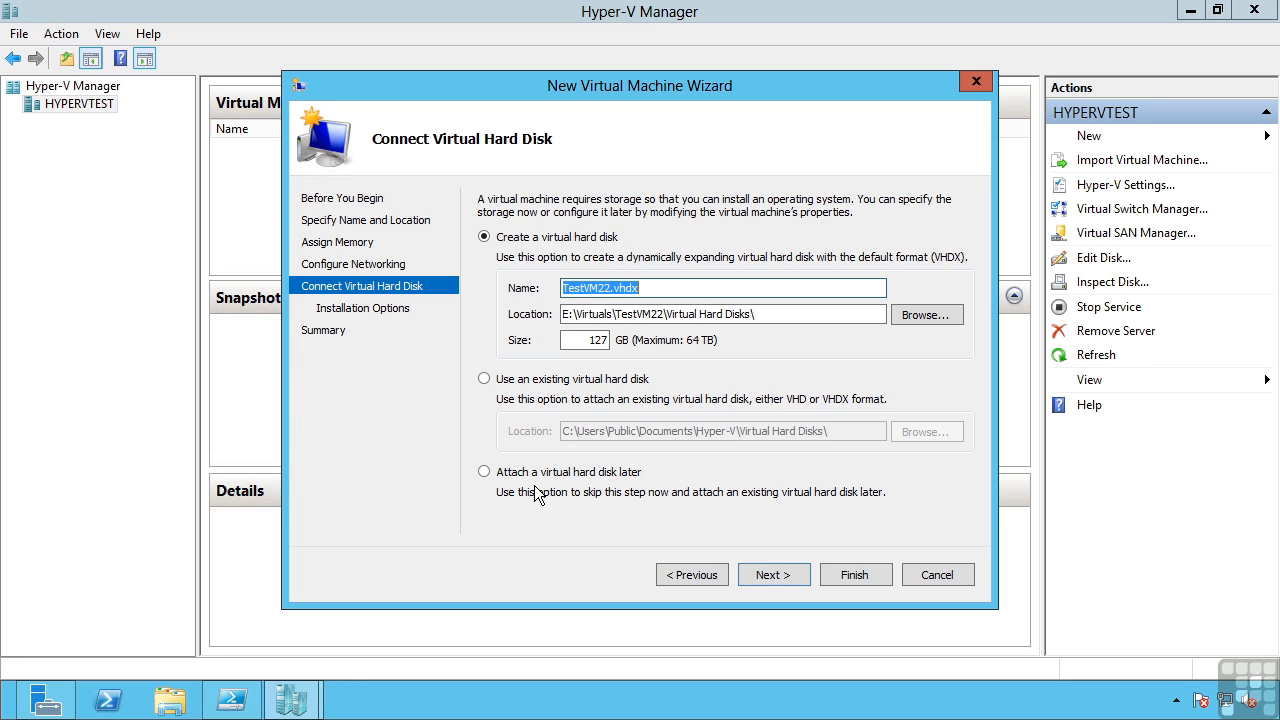
{"action": "left_click", "coordinate": [786, 574]}
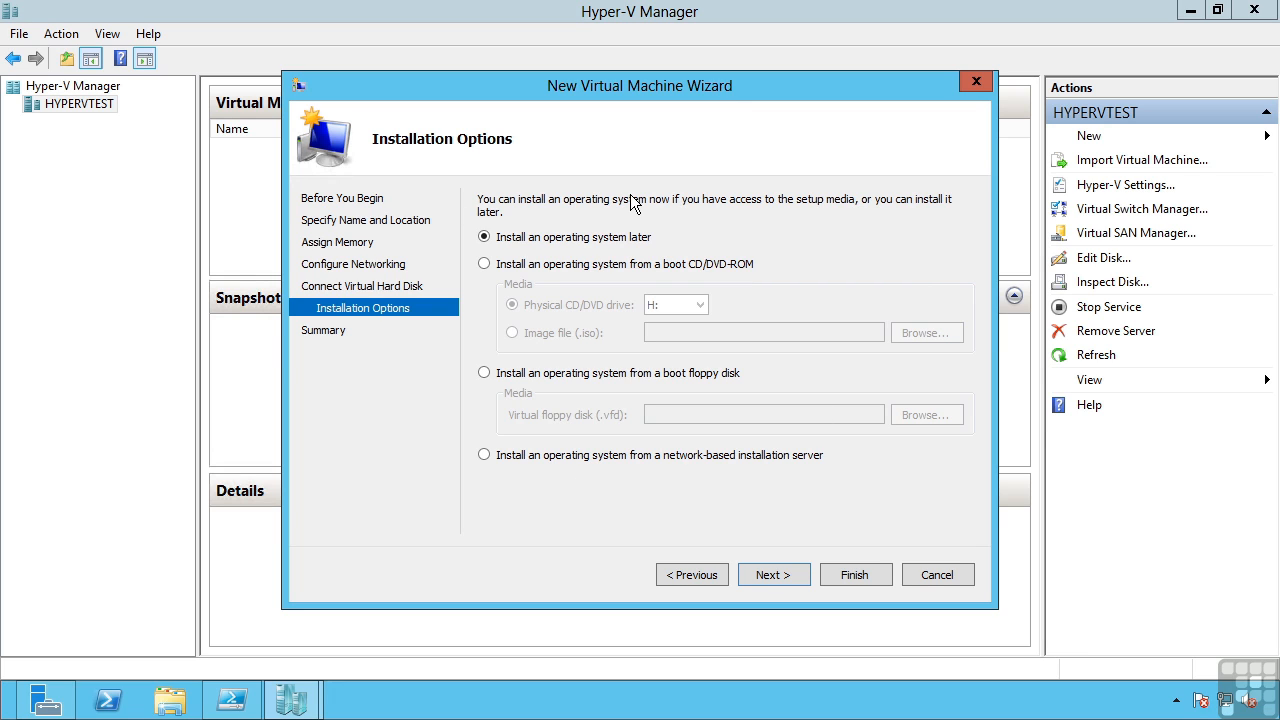
{"action": "left_click", "coordinate": [527, 264]}
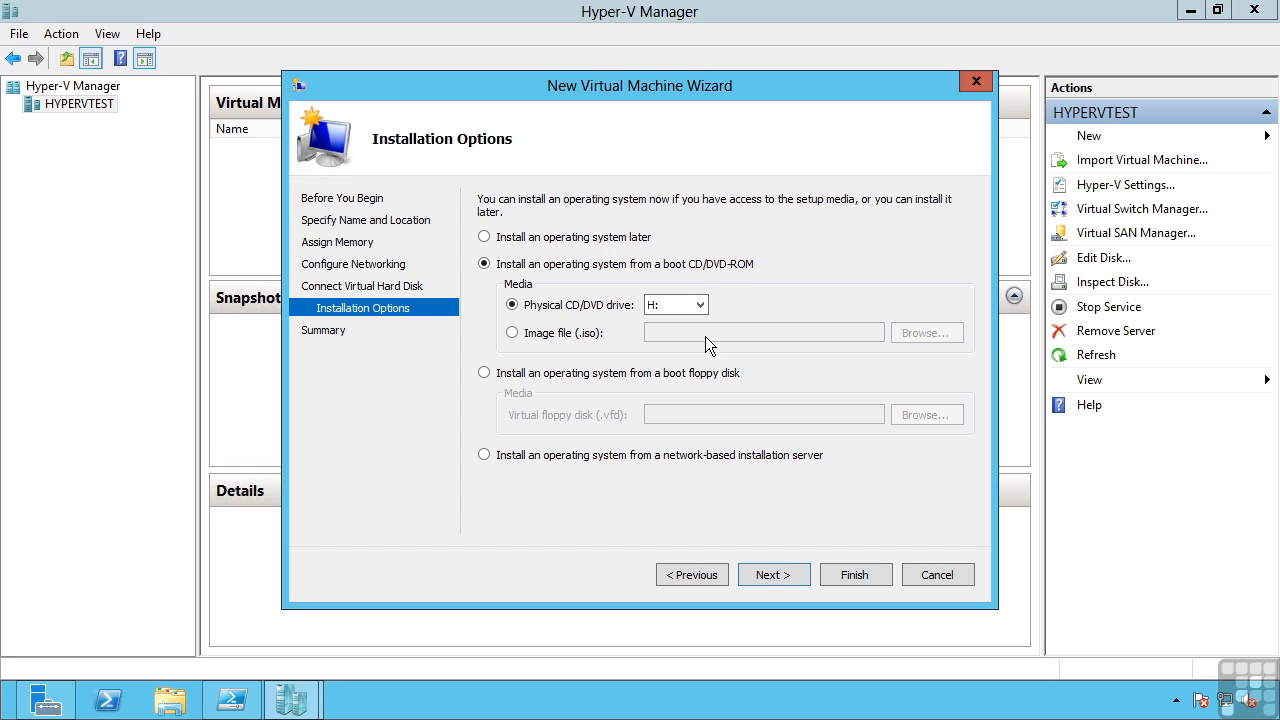
{"action": "left_click", "coordinate": [511, 334]}
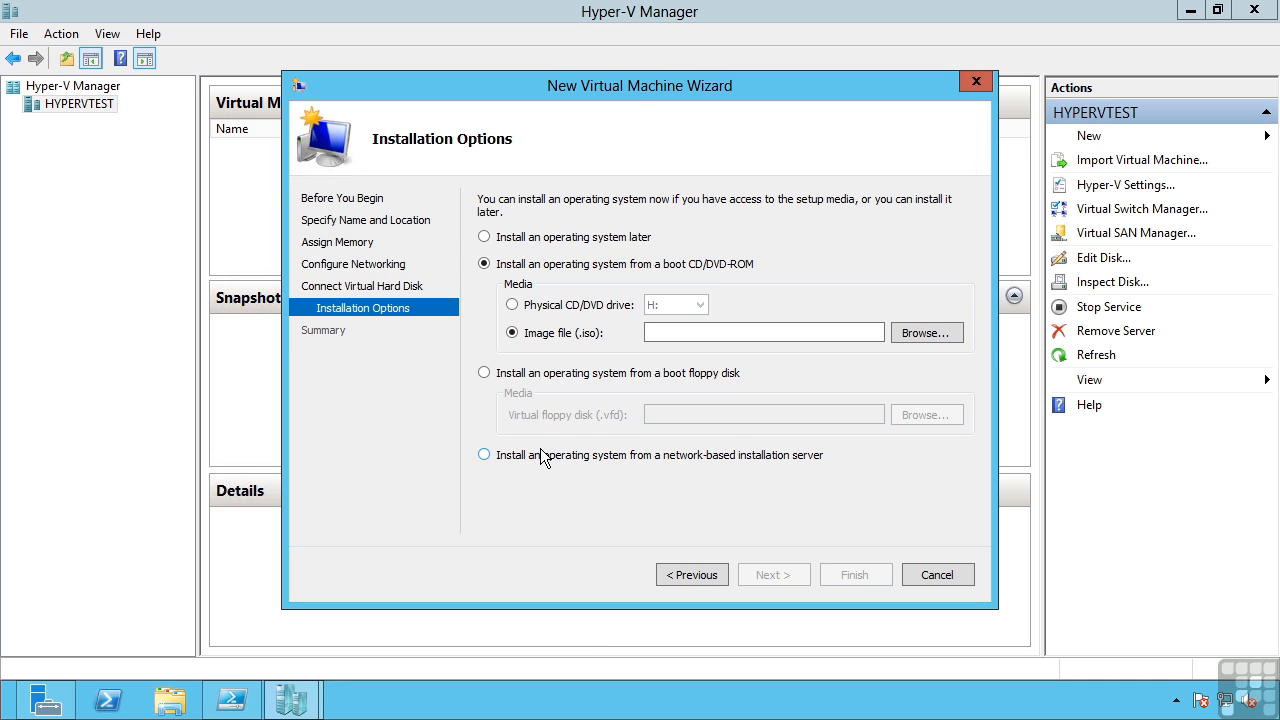
{"action": "left_click", "coordinate": [484, 459]}
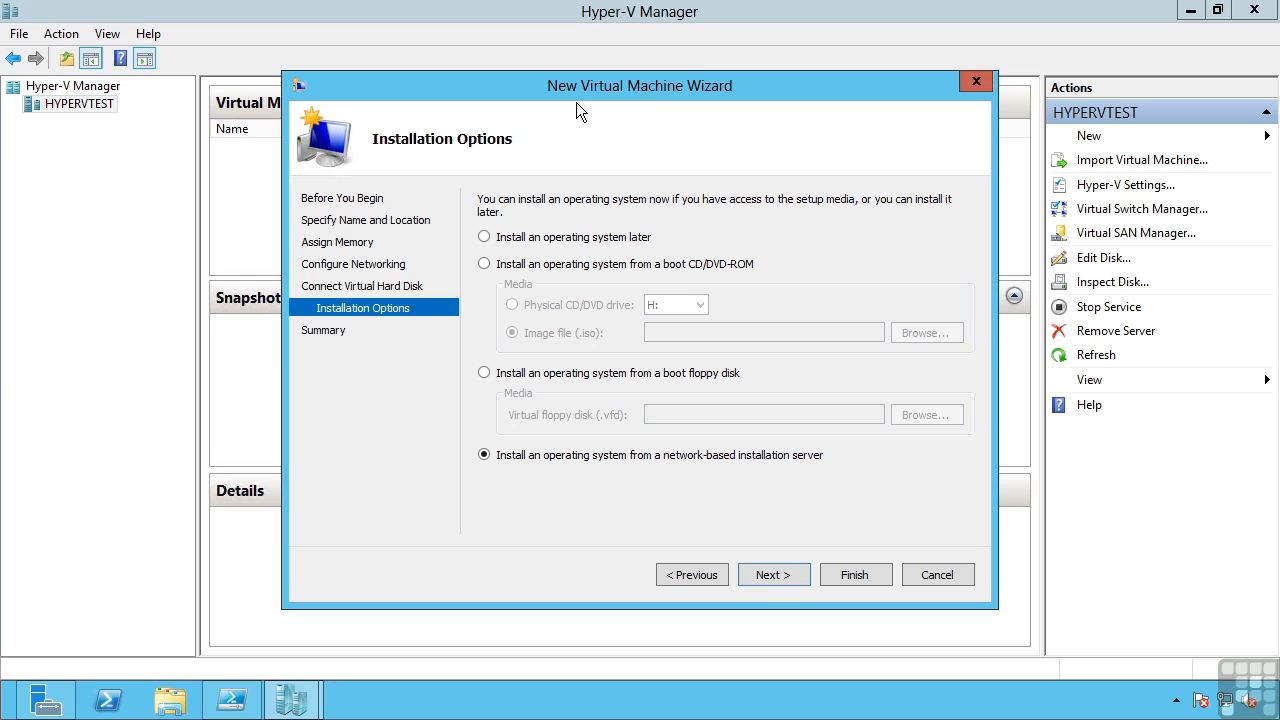
Step: Choose to install an operating system later and finish creating the virtual machine
{"action": "left_click", "coordinate": [562, 237]}
{"action": "left_click", "coordinate": [773, 567]}
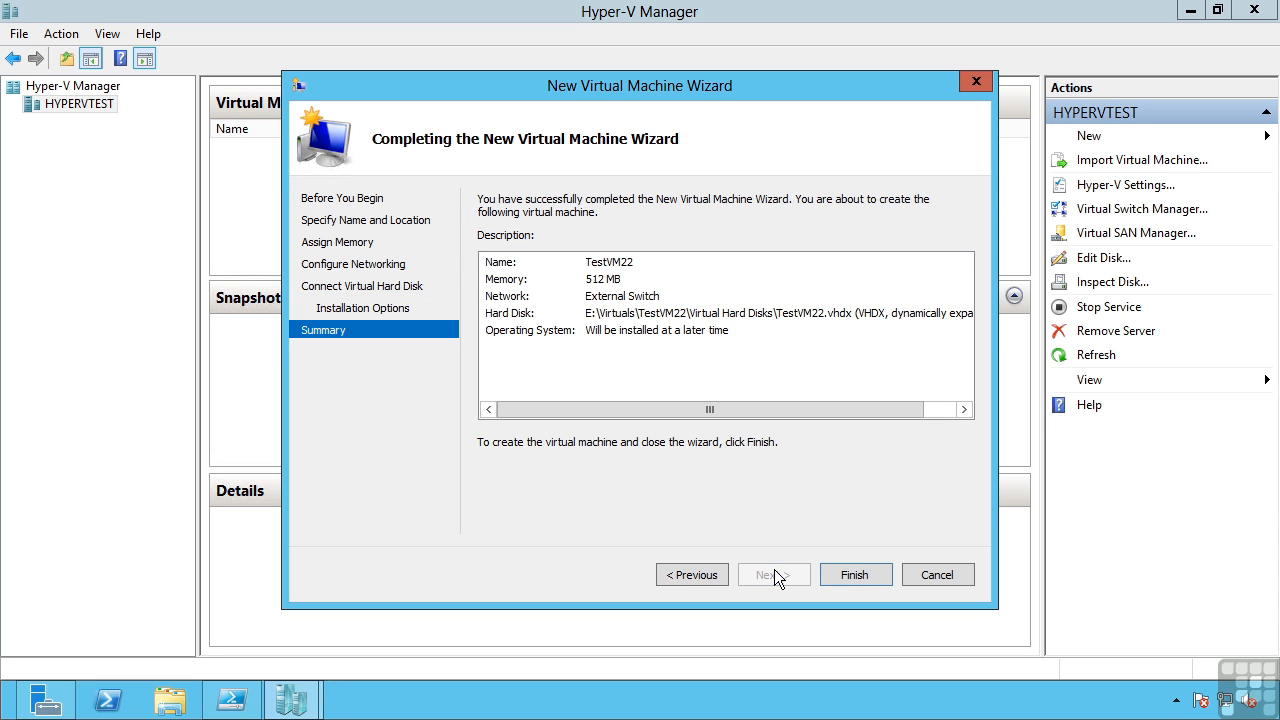
{"action": "left_click", "coordinate": [870, 578]}
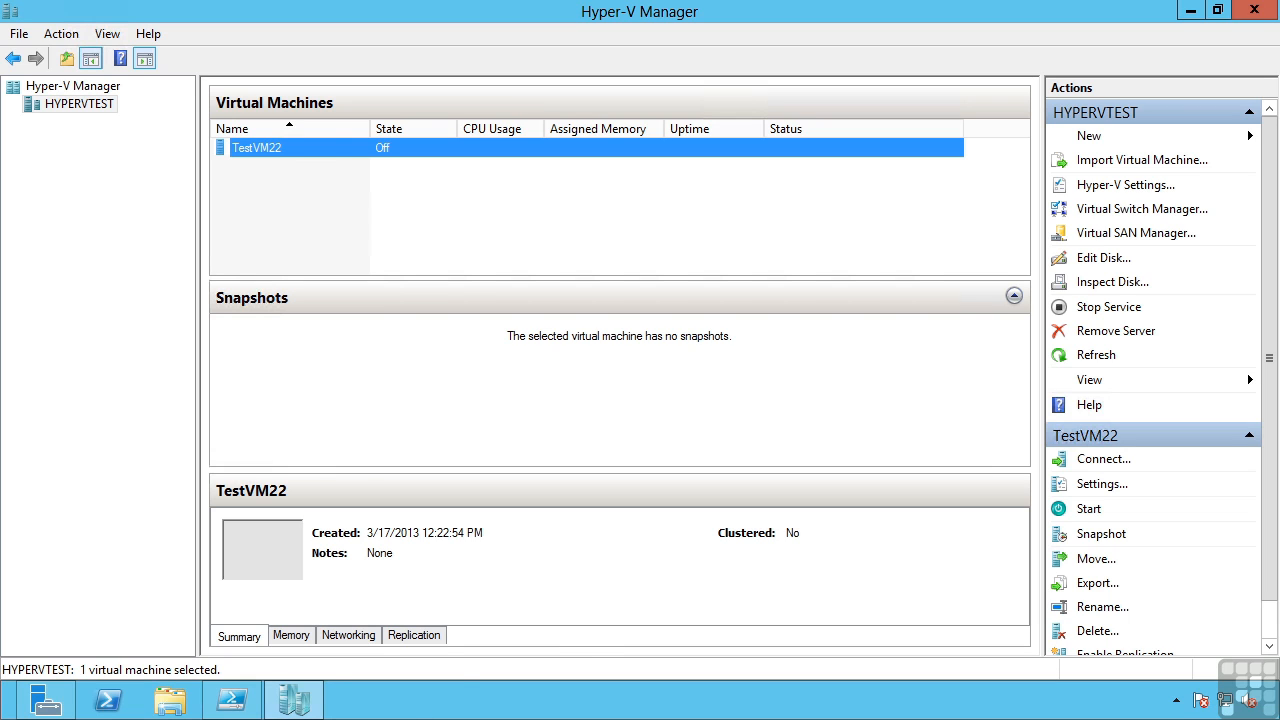
Step: In PowerShell ISE, run only the script's New-VM line for TestVM10, and check the machine in Hyper-V Manager
{"action": "left_click", "coordinate": [231, 700]}
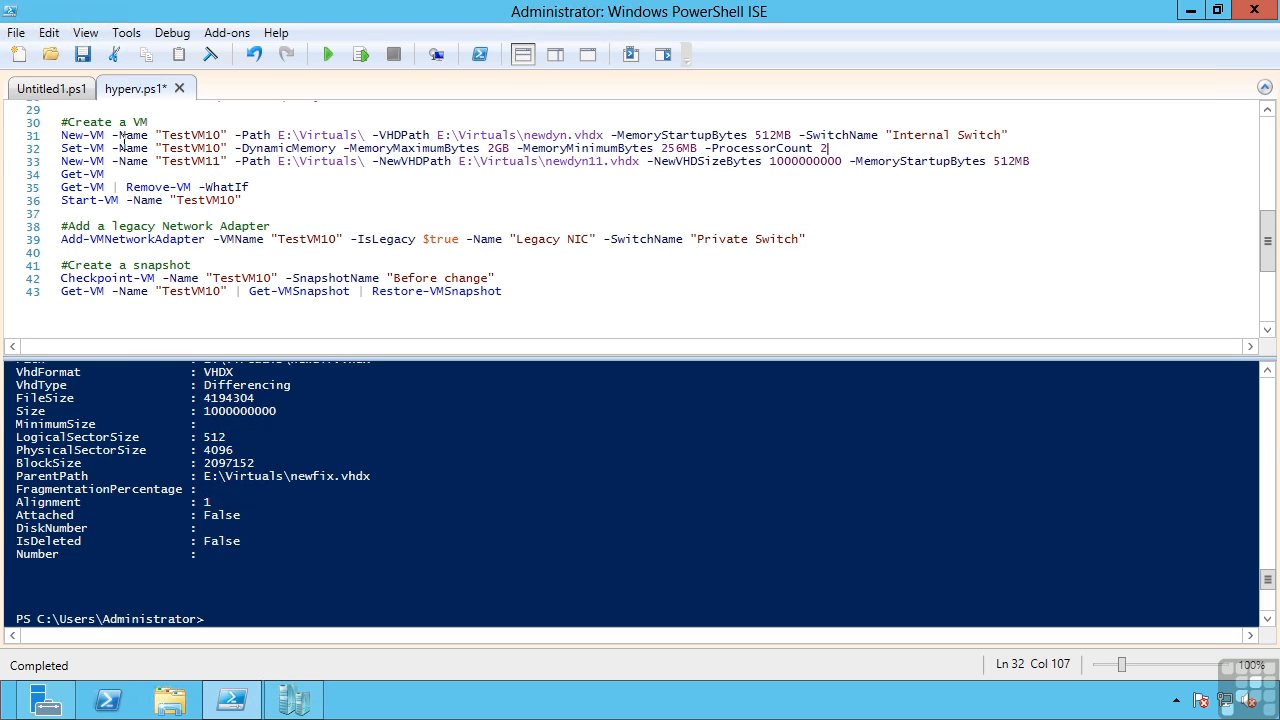
{"action": "left_click", "coordinate": [84, 135]}
{"action": "left_click_drag", "start_coordinate": [248, 125], "coordinate": [798, 133]}
{"action": "left_click", "coordinate": [798, 135]}
{"action": "key", "text": "shift+Up"}
{"action": "left_click", "coordinate": [1012, 135], "text": "shift"}
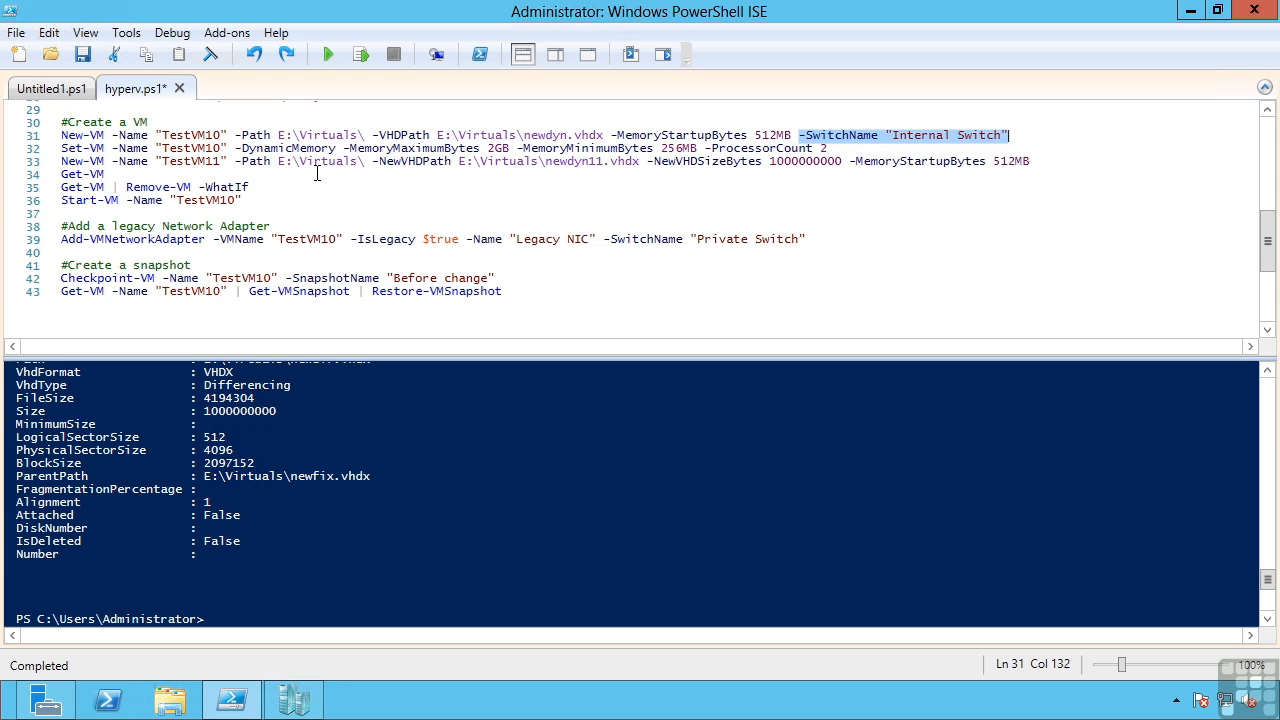
{"action": "left_click", "coordinate": [236, 135]}
{"action": "left_click", "coordinate": [361, 54]}
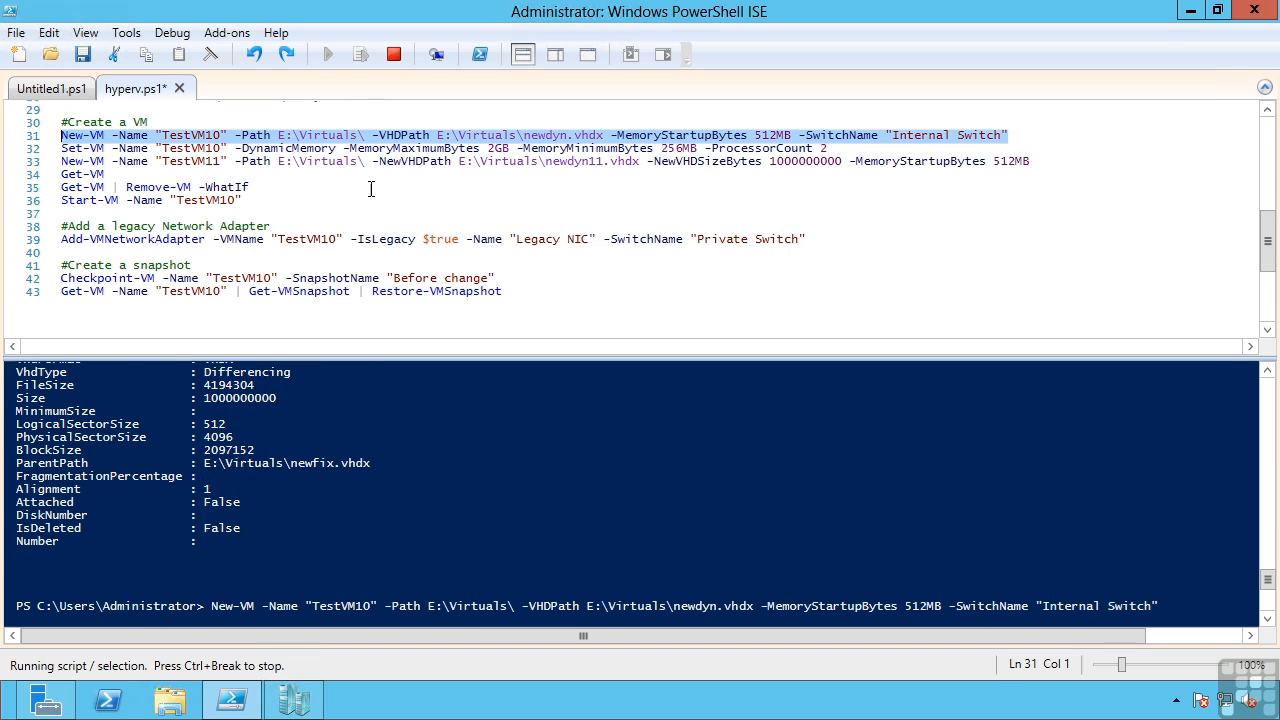
{"action": "left_click", "coordinate": [295, 705]}
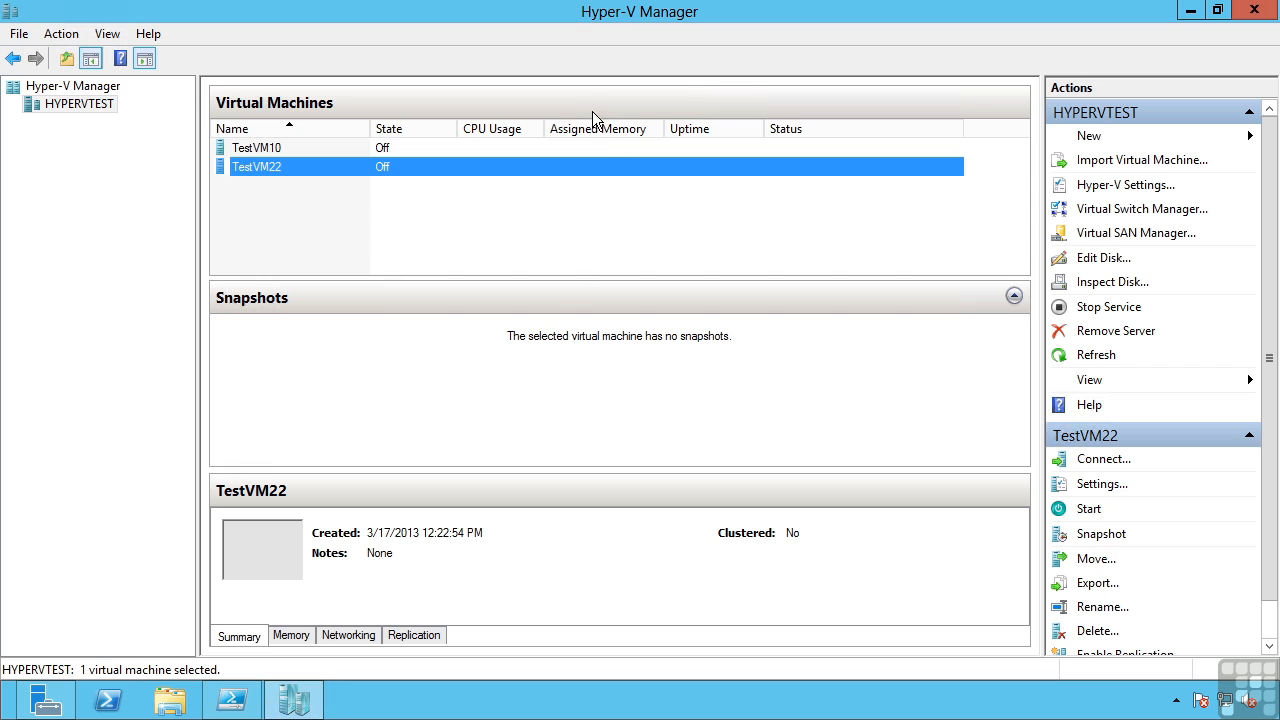
{"action": "left_click", "coordinate": [282, 150]}
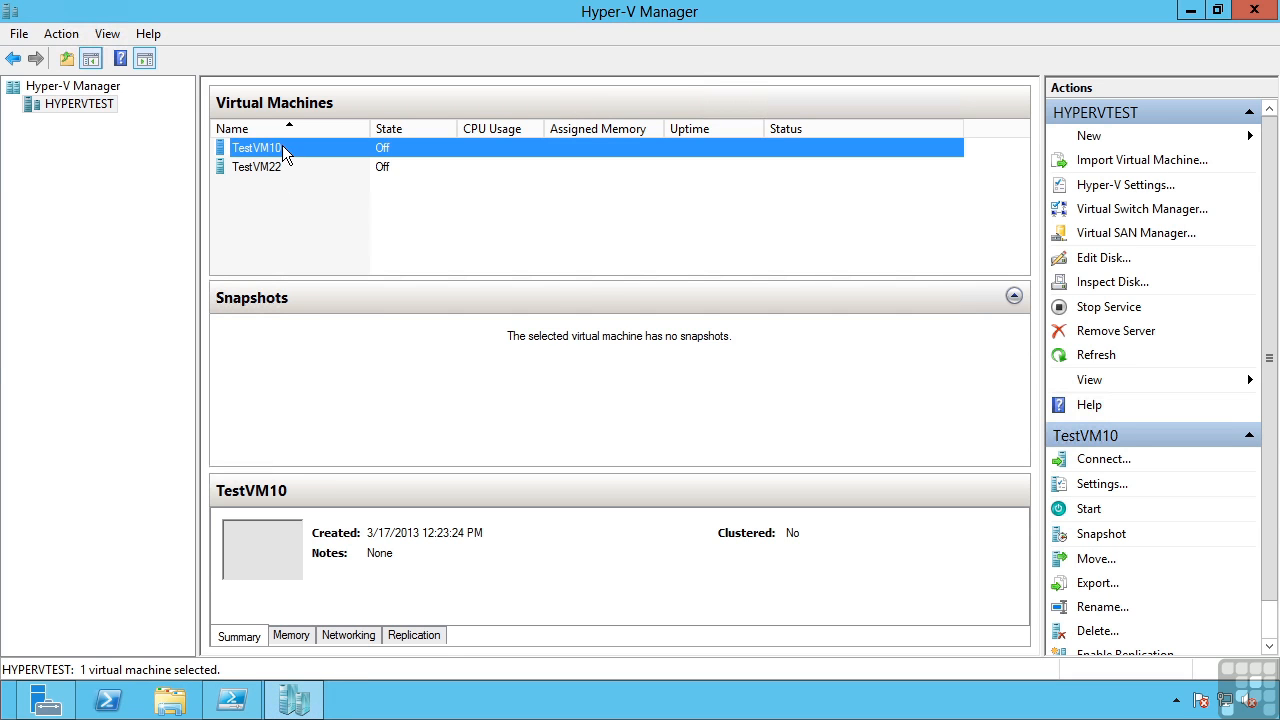
Step: Back in PowerShell ISE, run the Set-VM line giving TestVM10 dynamic memory of 256MB to 2GB and 2 processors
{"action": "left_click", "coordinate": [232, 702]}
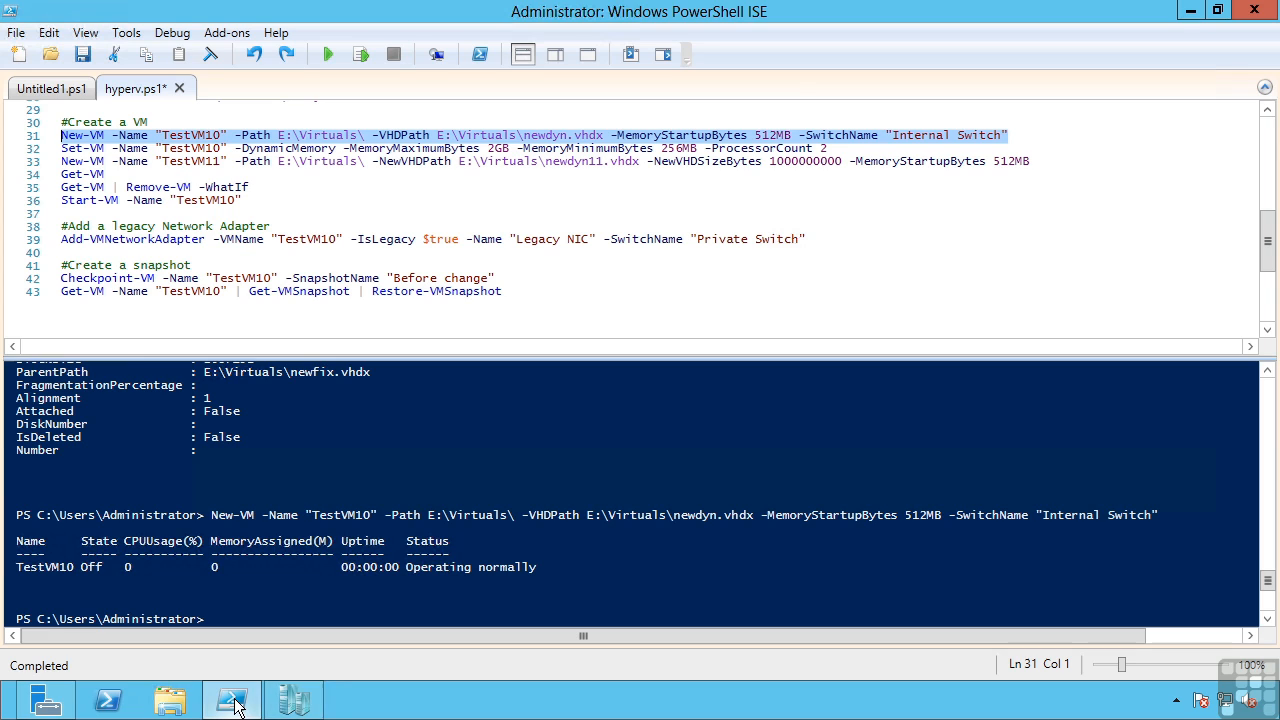
{"action": "left_click", "coordinate": [284, 147]}
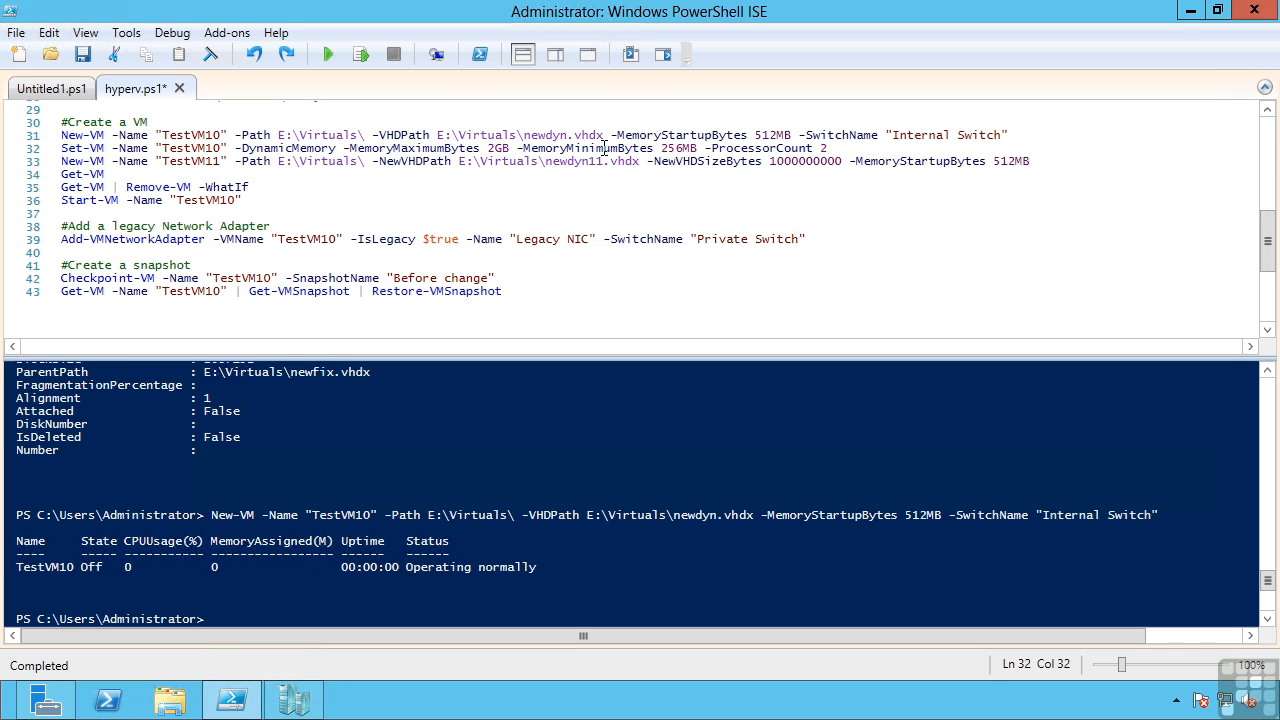
{"action": "left_click", "coordinate": [748, 148]}
{"action": "left_click", "coordinate": [364, 51]}
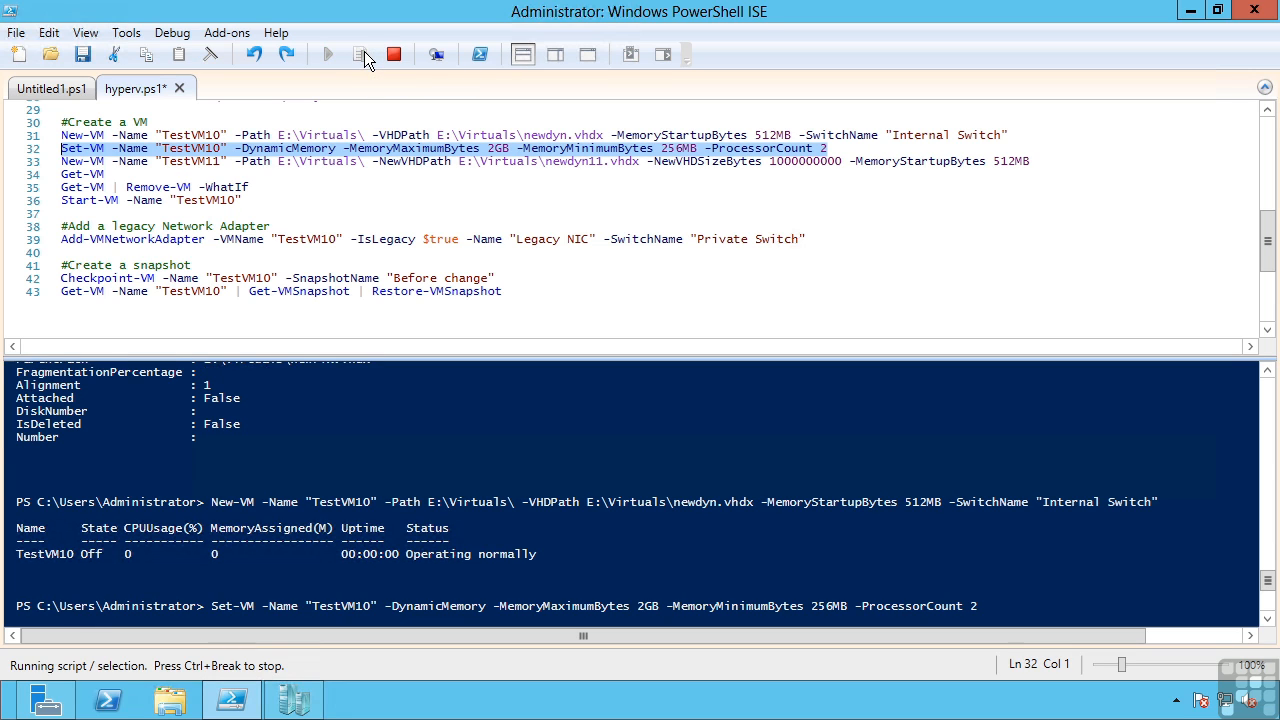
Step: Switch to Hyper-V Manager and examine TestVM10's memory and processor settings, leaving them without making changes
{"action": "left_click", "coordinate": [290, 705]}
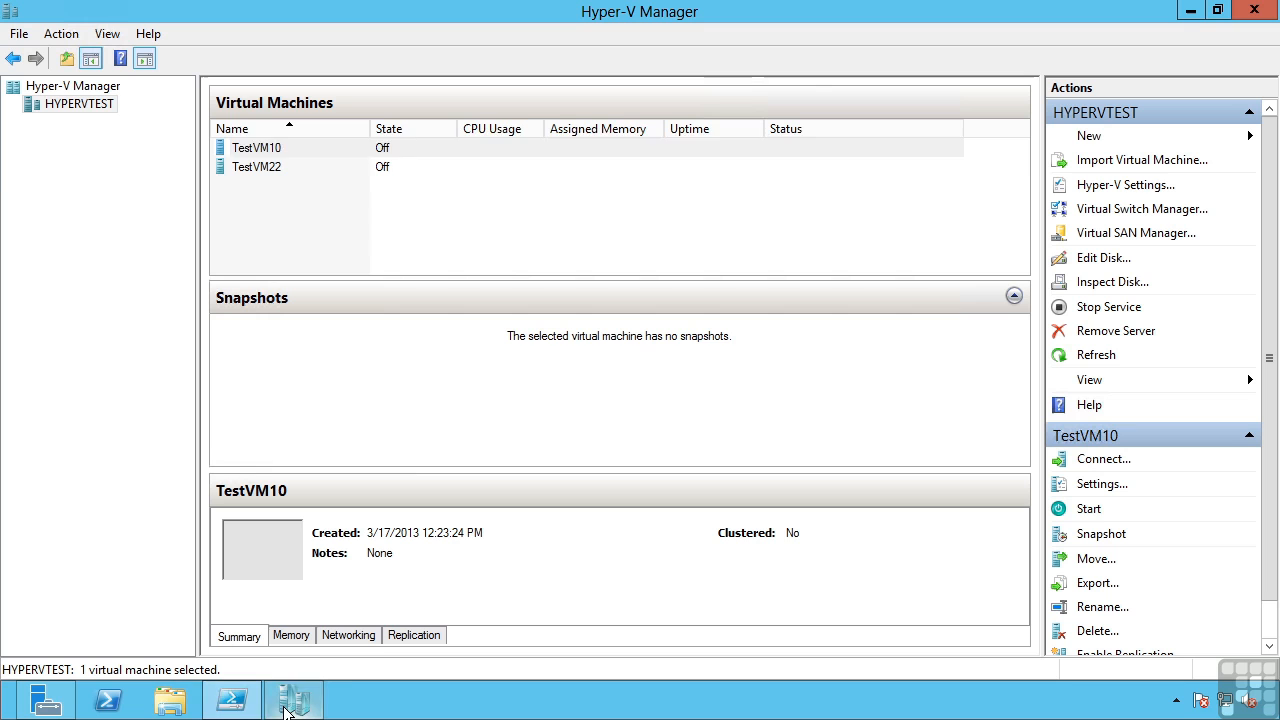
{"action": "right_click", "coordinate": [300, 150]}
{"action": "left_click", "coordinate": [349, 189]}
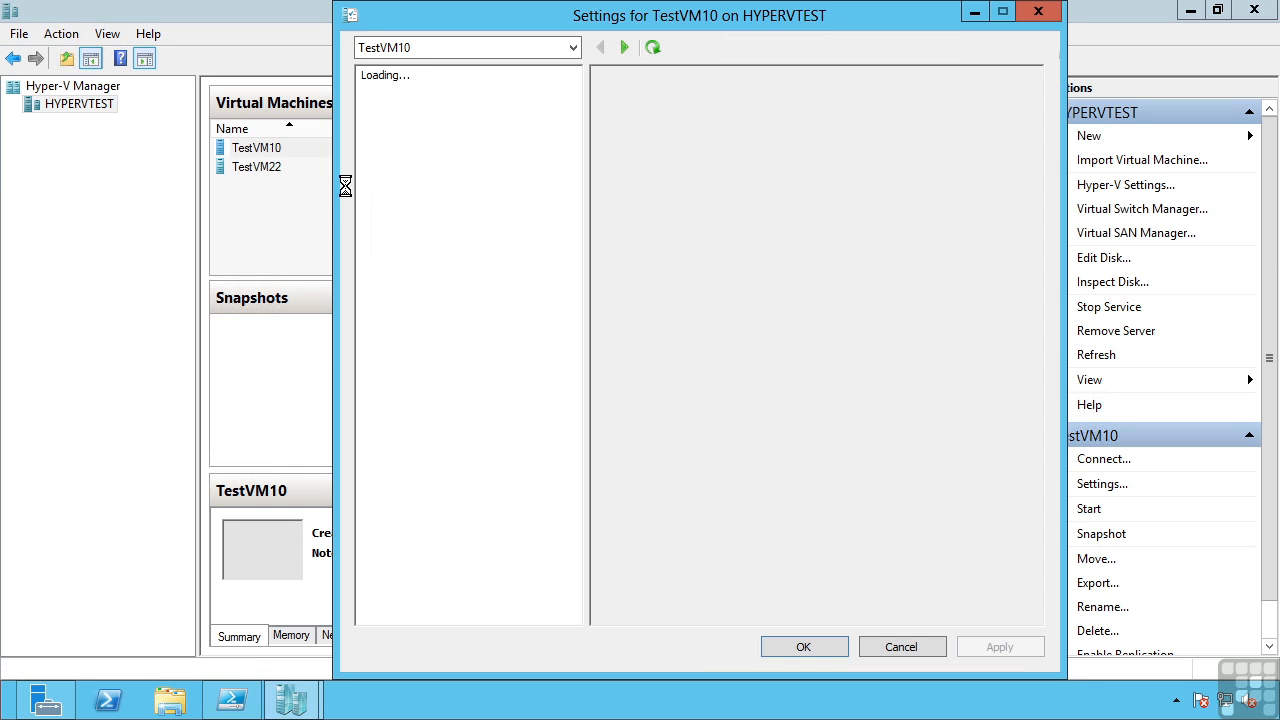
{"action": "left_click", "coordinate": [416, 160]}
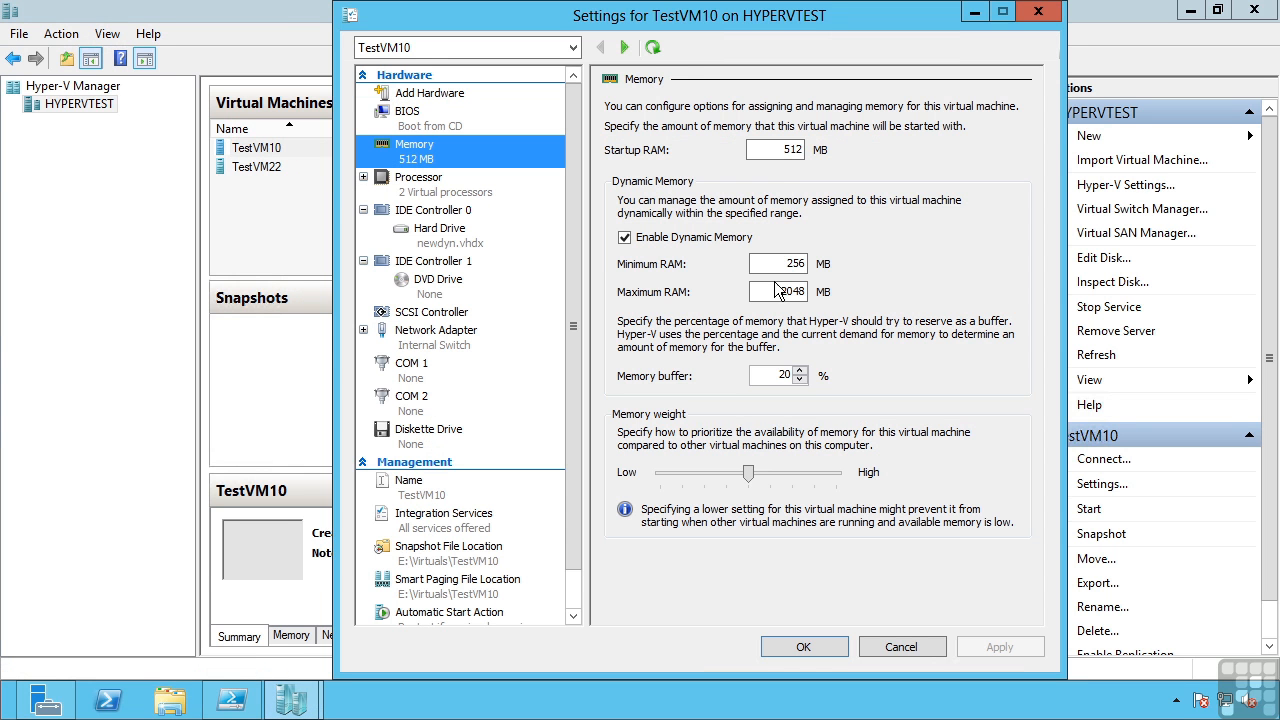
{"action": "double_click", "coordinate": [777, 149]}
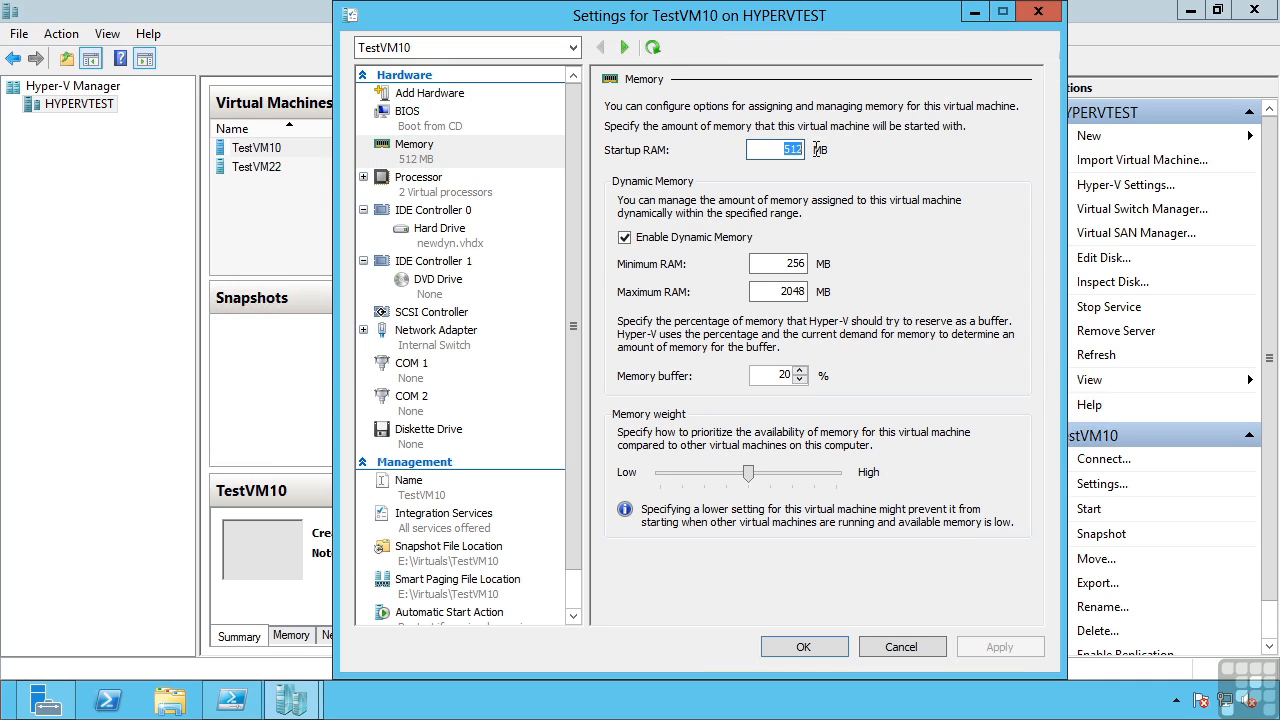
{"action": "double_click", "coordinate": [770, 291]}
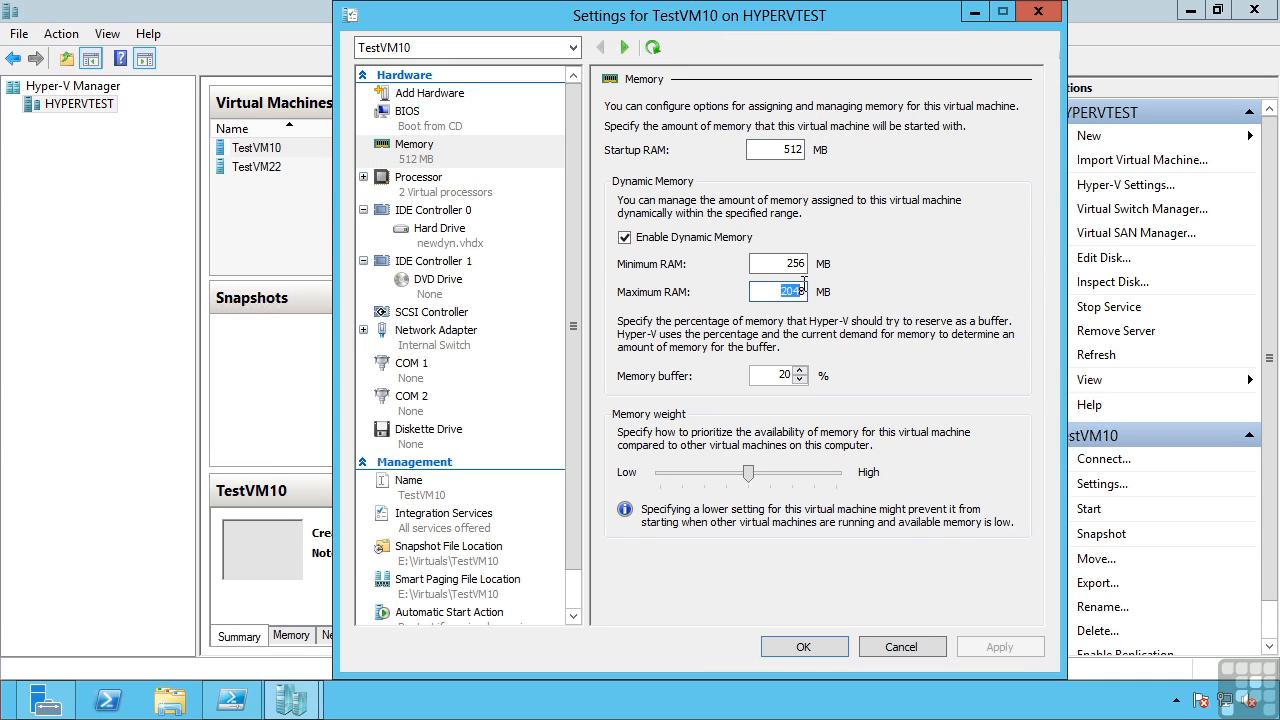
{"action": "left_click", "coordinate": [440, 190]}
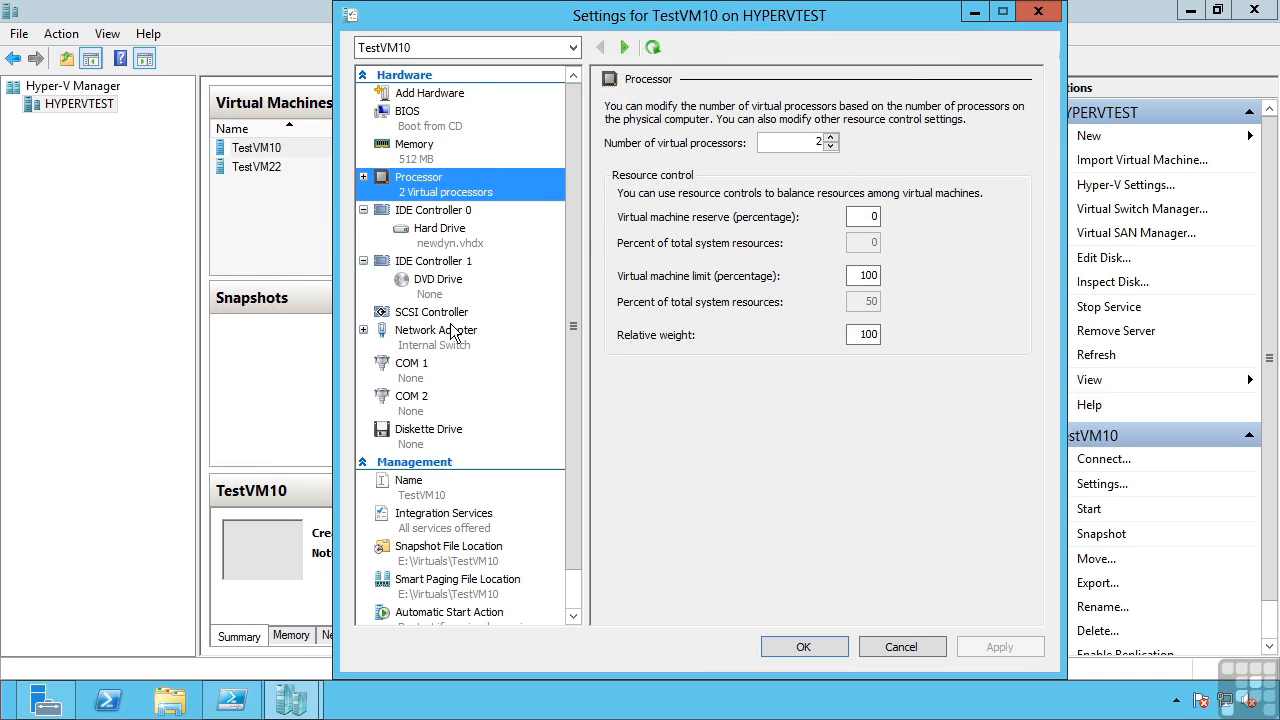
{"action": "left_click", "coordinate": [917, 646]}
{"action": "left_click", "coordinate": [245, 706]}
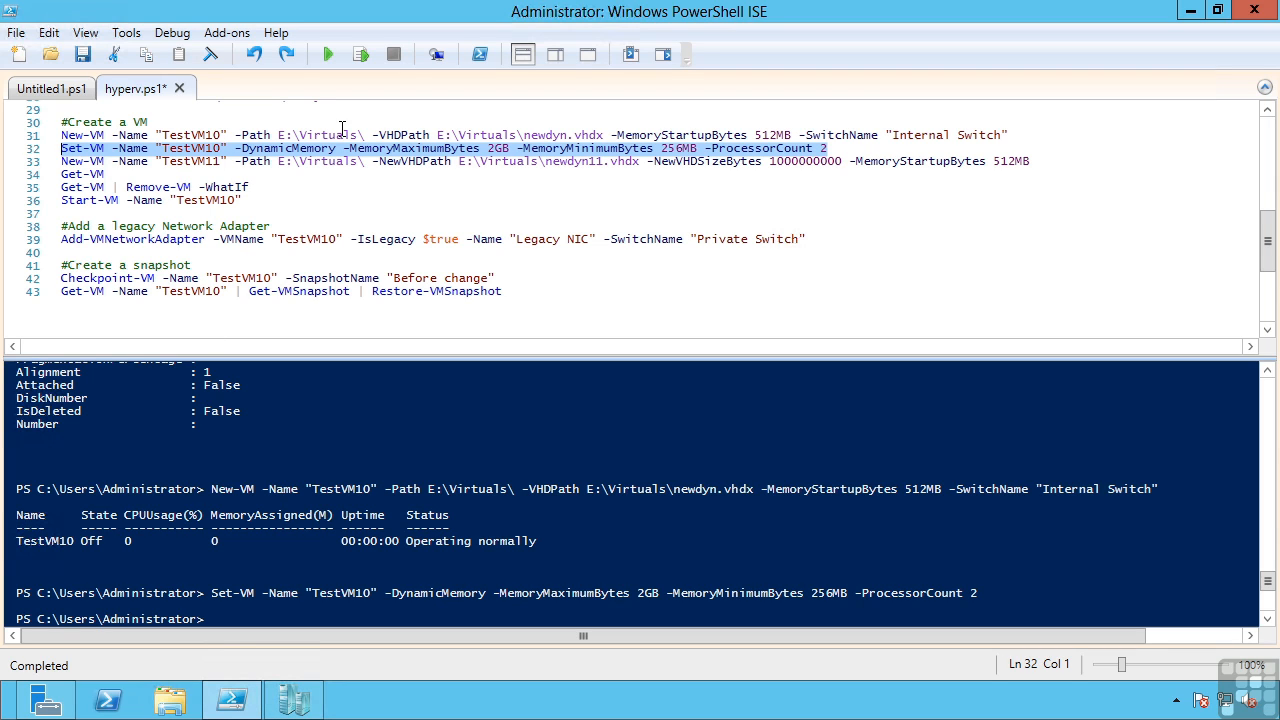
{"action": "left_click_drag", "start_coordinate": [387, 128], "coordinate": [437, 130]}
{"action": "left_click", "coordinate": [402, 161]}
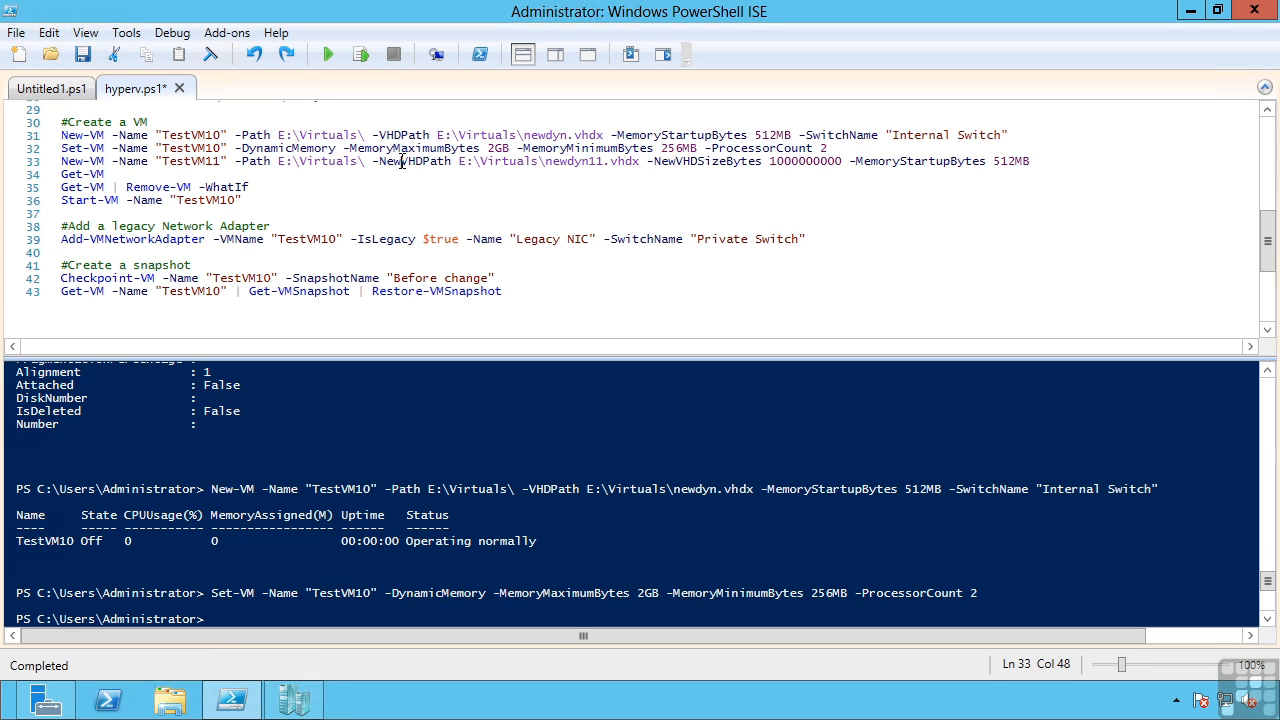
{"action": "left_click", "coordinate": [697, 161]}
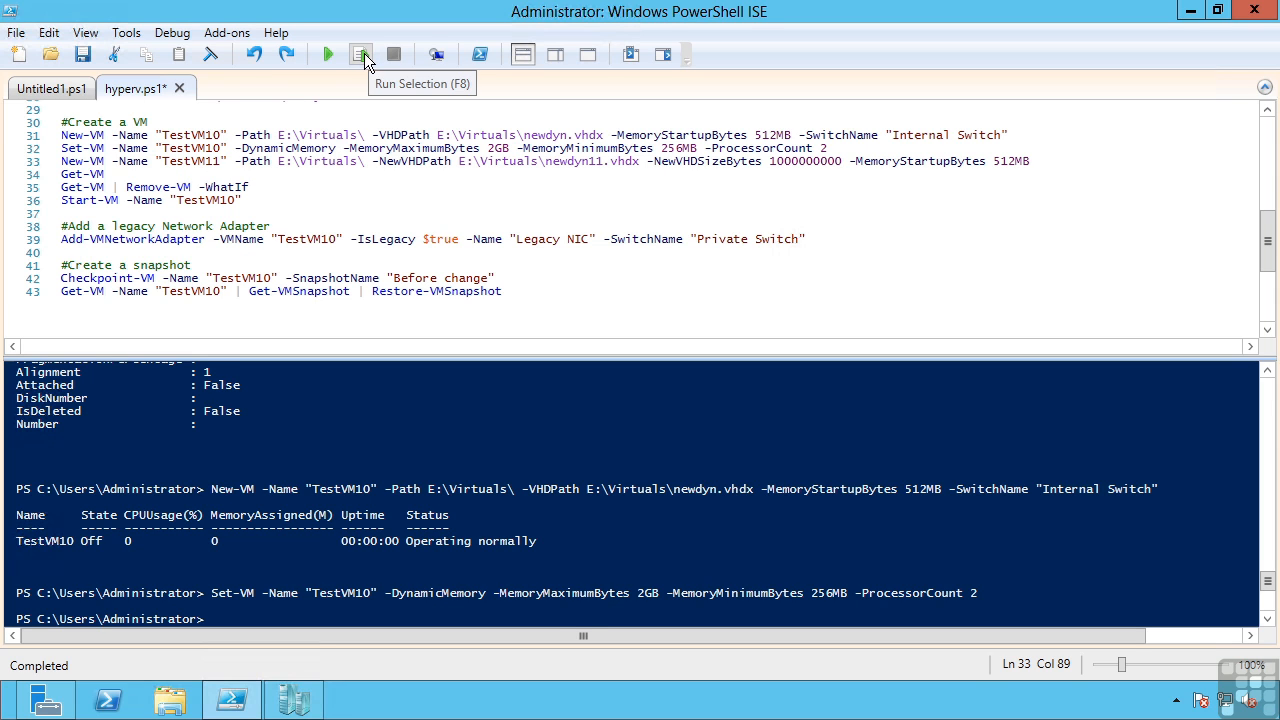
{"action": "left_click", "coordinate": [364, 53]}
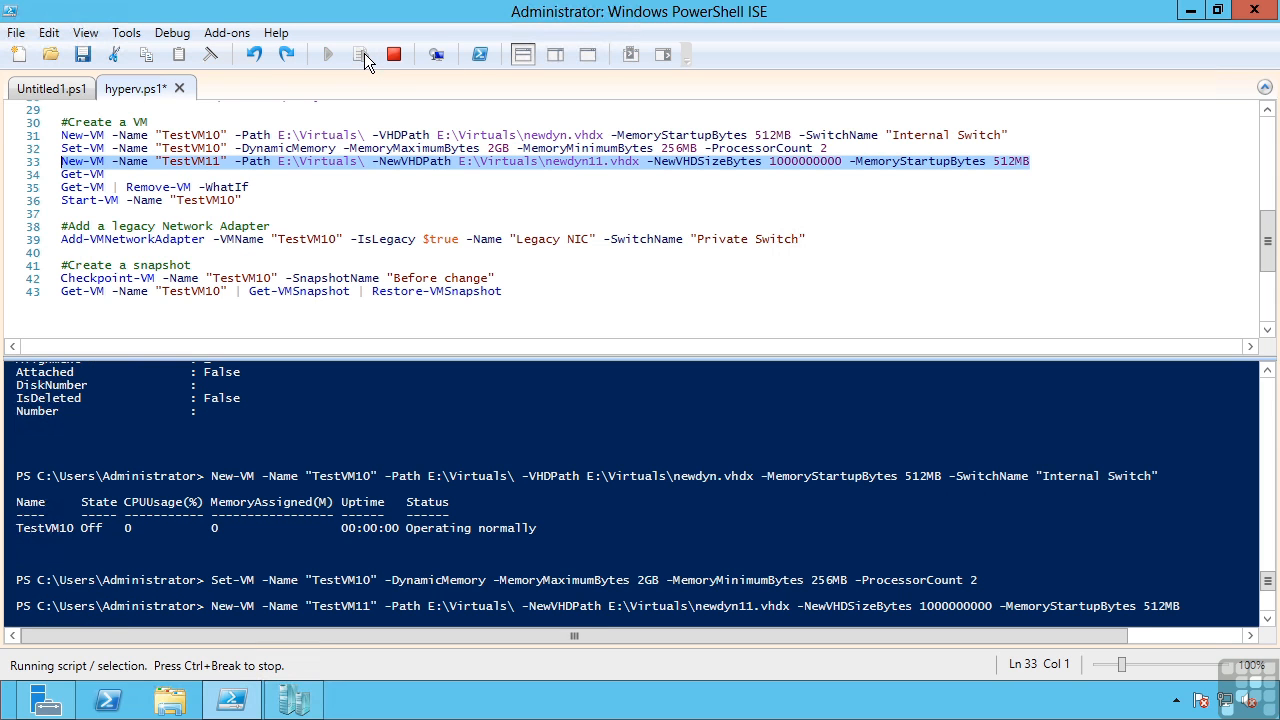
Step: In File Explorer, browse E:\Virtuals to check newdyn11.vhdx and examine the Virtual Machines folder inside TestVM11
{"action": "left_click", "coordinate": [168, 704]}
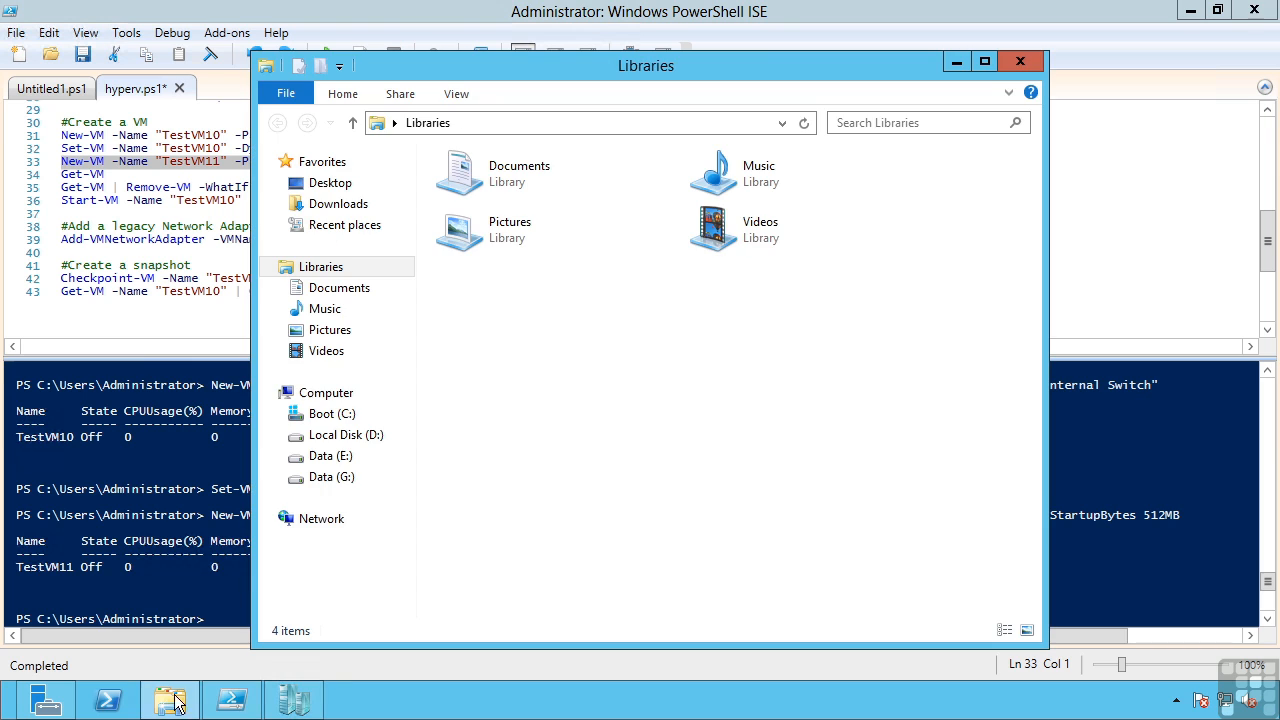
{"action": "left_click", "coordinate": [331, 458]}
{"action": "double_click", "coordinate": [478, 226]}
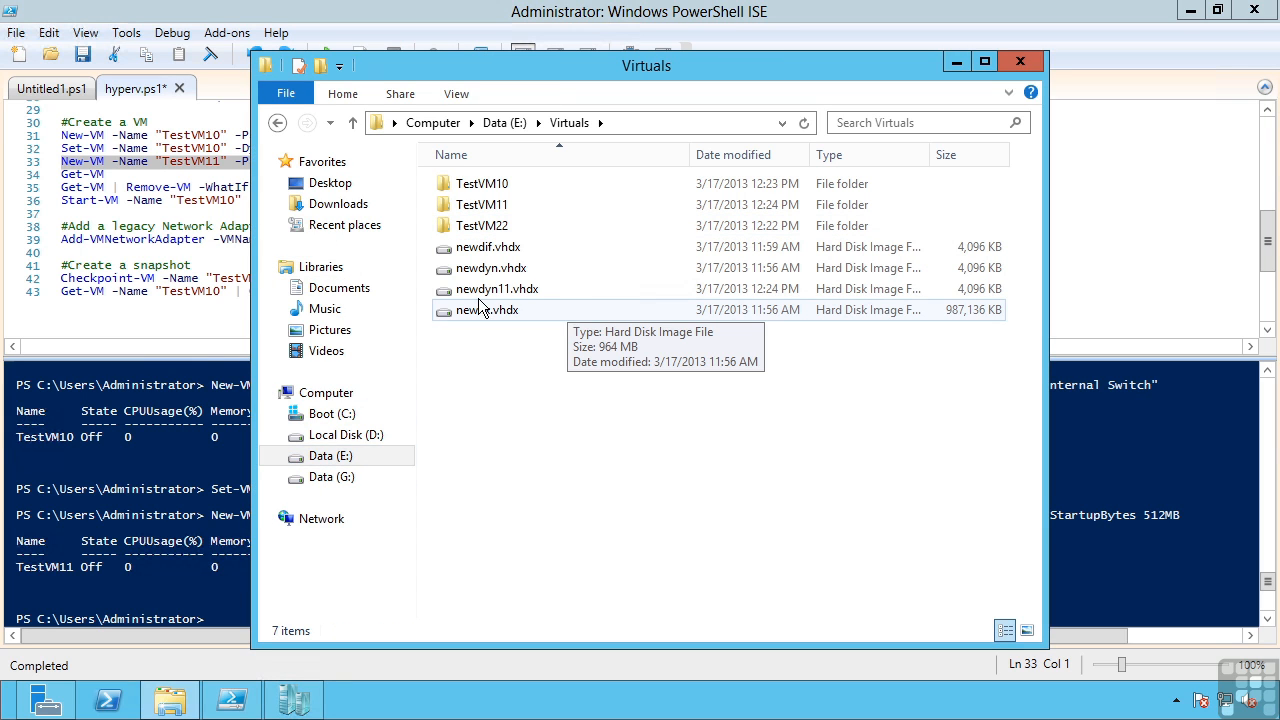
{"action": "left_click", "coordinate": [480, 292]}
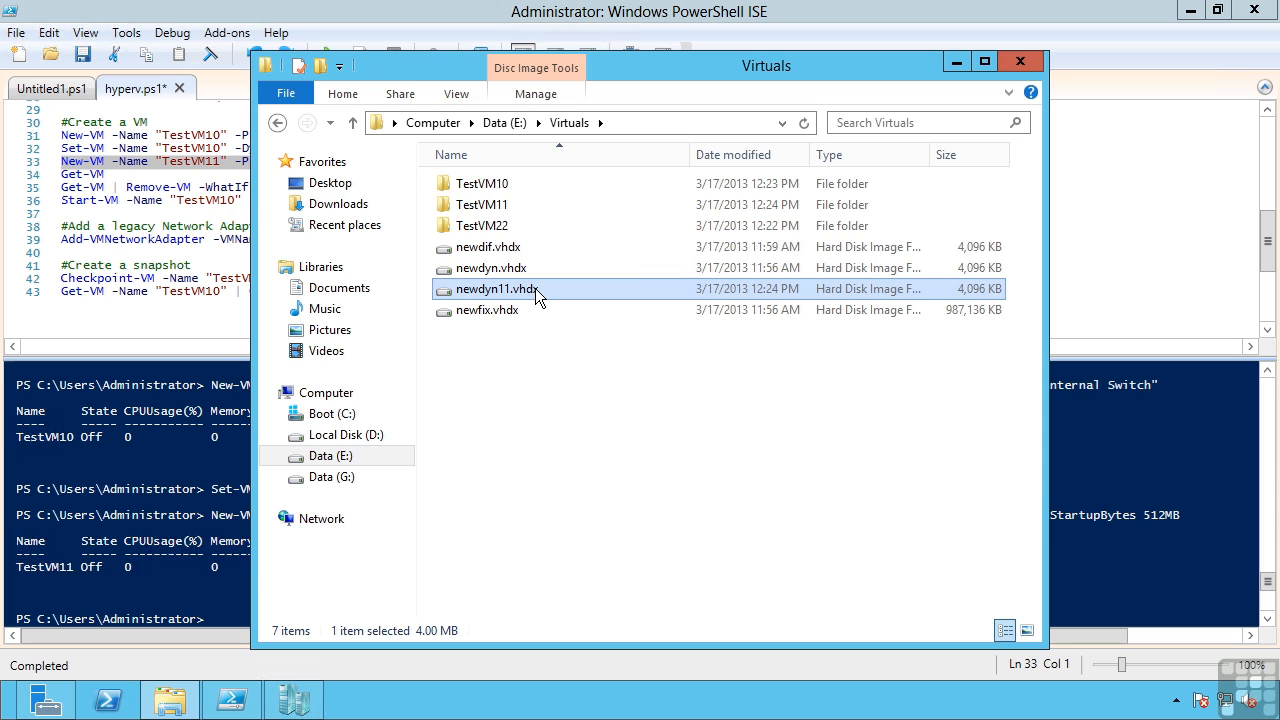
{"action": "left_click_drag", "start_coordinate": [638, 70], "coordinate": [697, 125]}
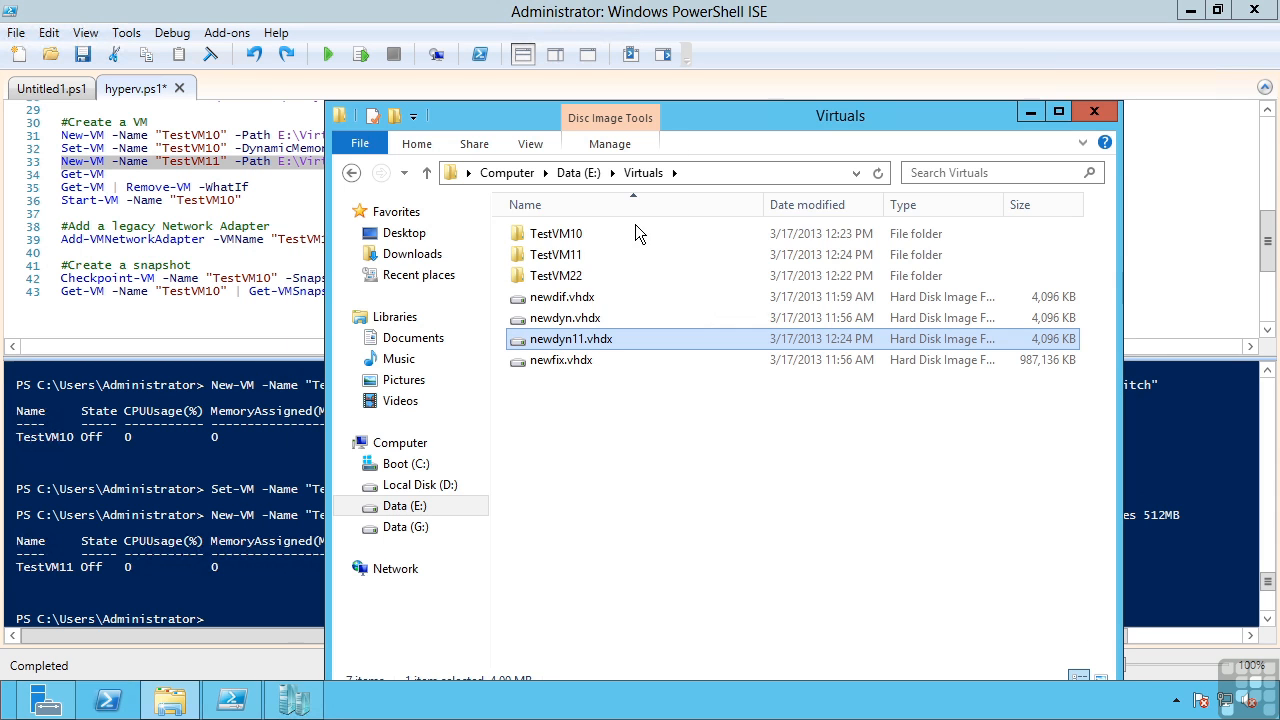
{"action": "double_click", "coordinate": [567, 258]}
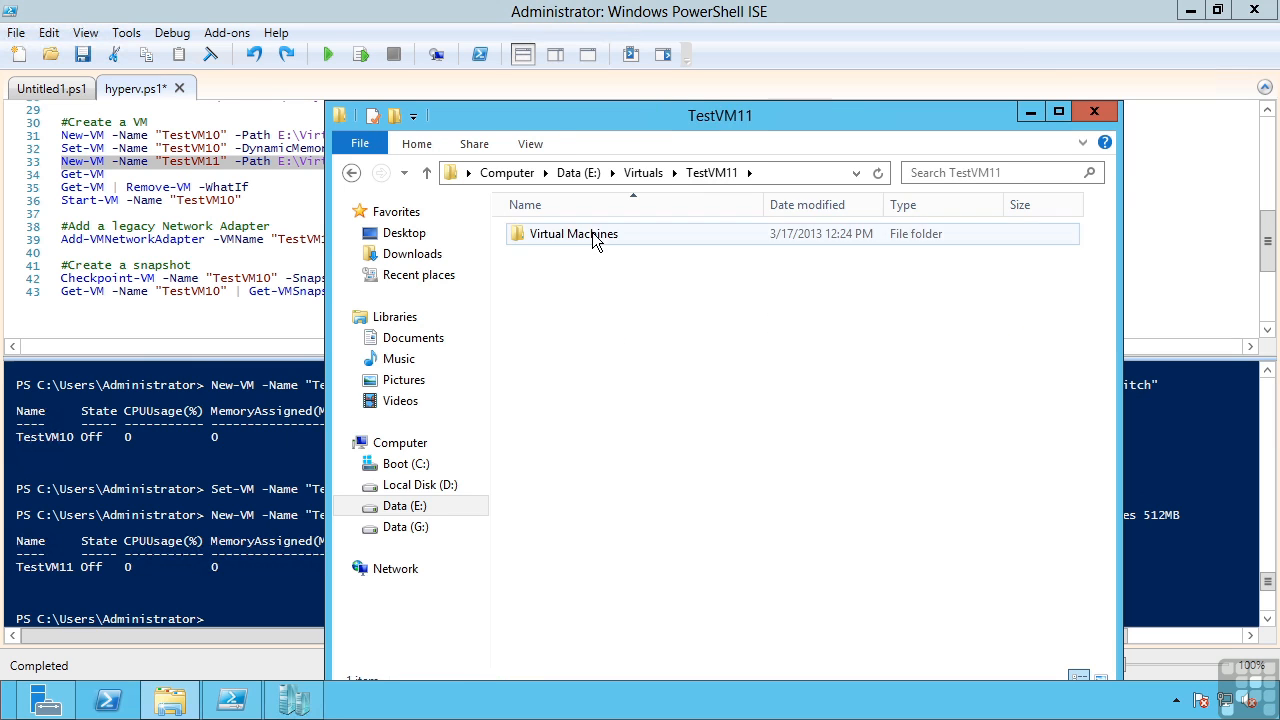
{"action": "double_click", "coordinate": [594, 240]}
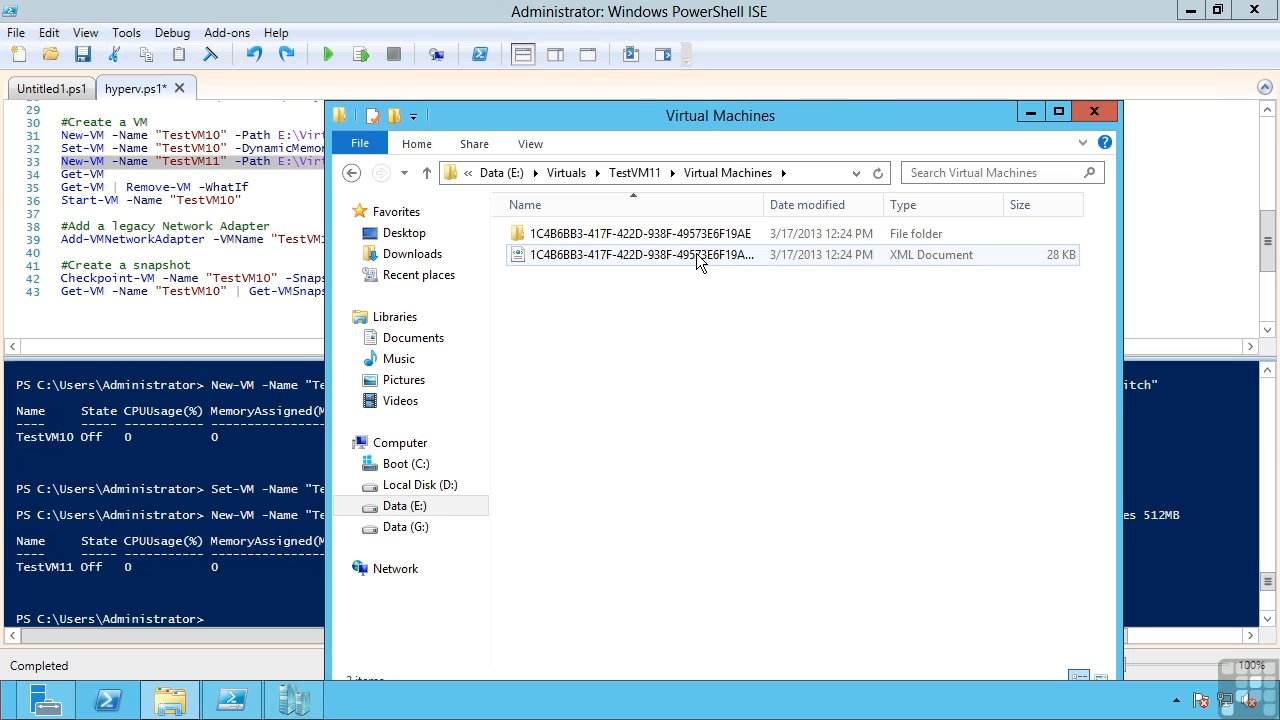
Step: Switch to Hyper-V Manager, review the actions offered for TestVM11 without choosing one, and close the File Explorer window
{"action": "left_click", "coordinate": [291, 699]}
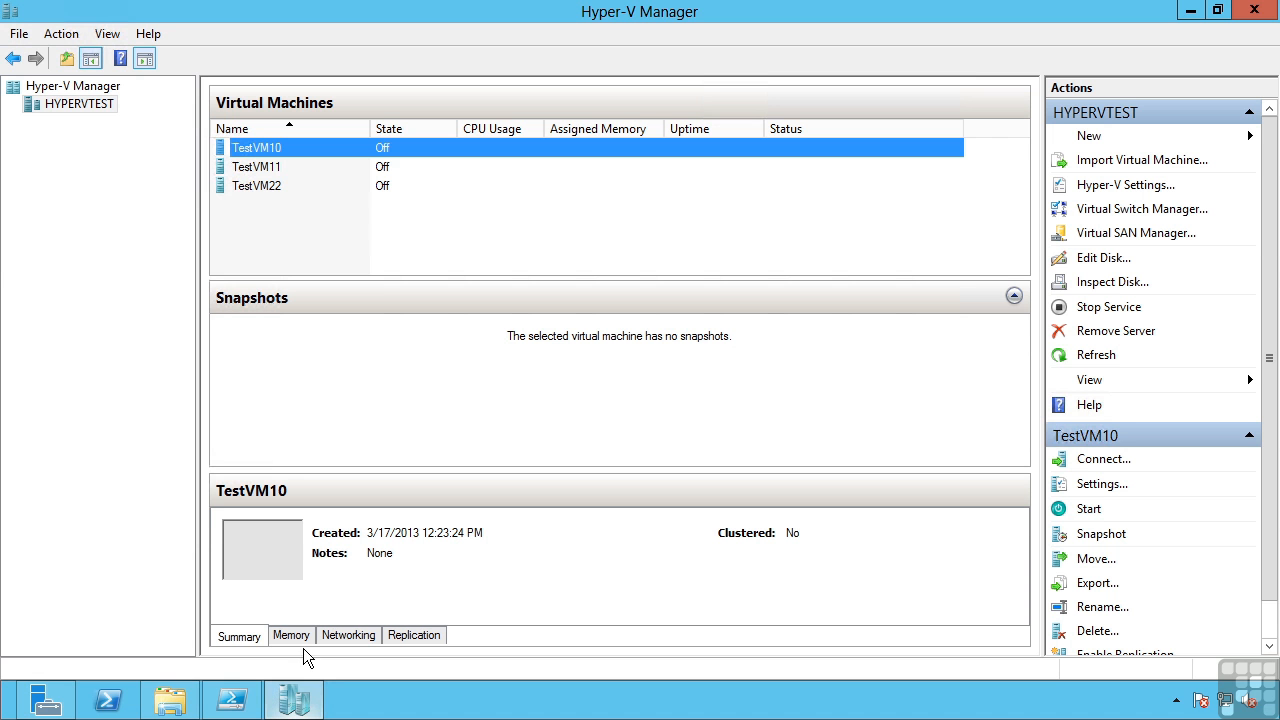
{"action": "right_click", "coordinate": [279, 169]}
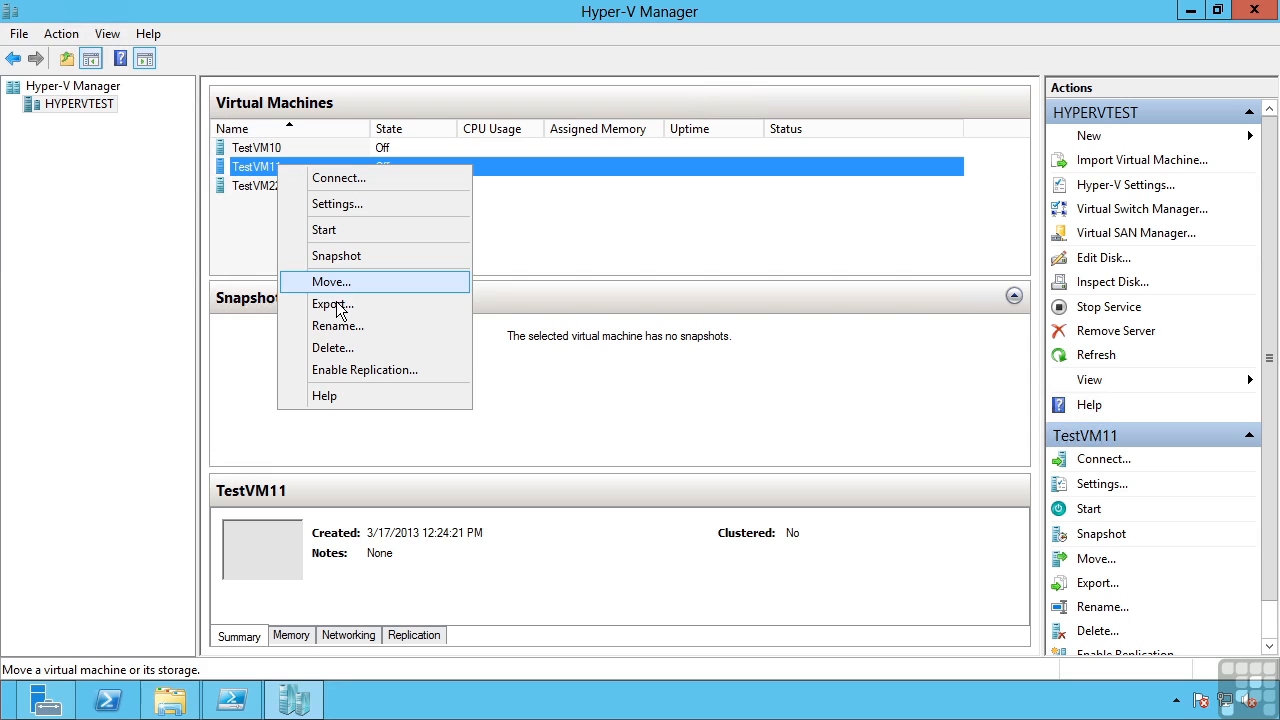
{"action": "left_click", "coordinate": [669, 250]}
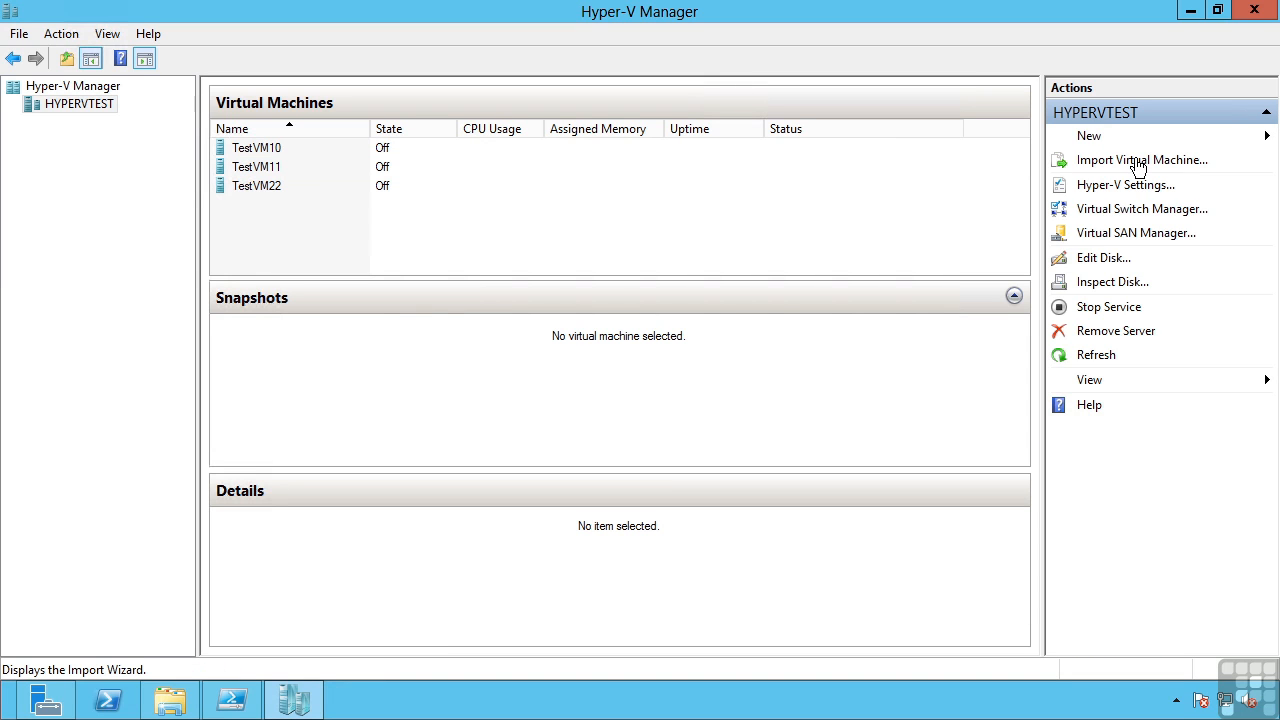
{"action": "left_click", "coordinate": [171, 703]}
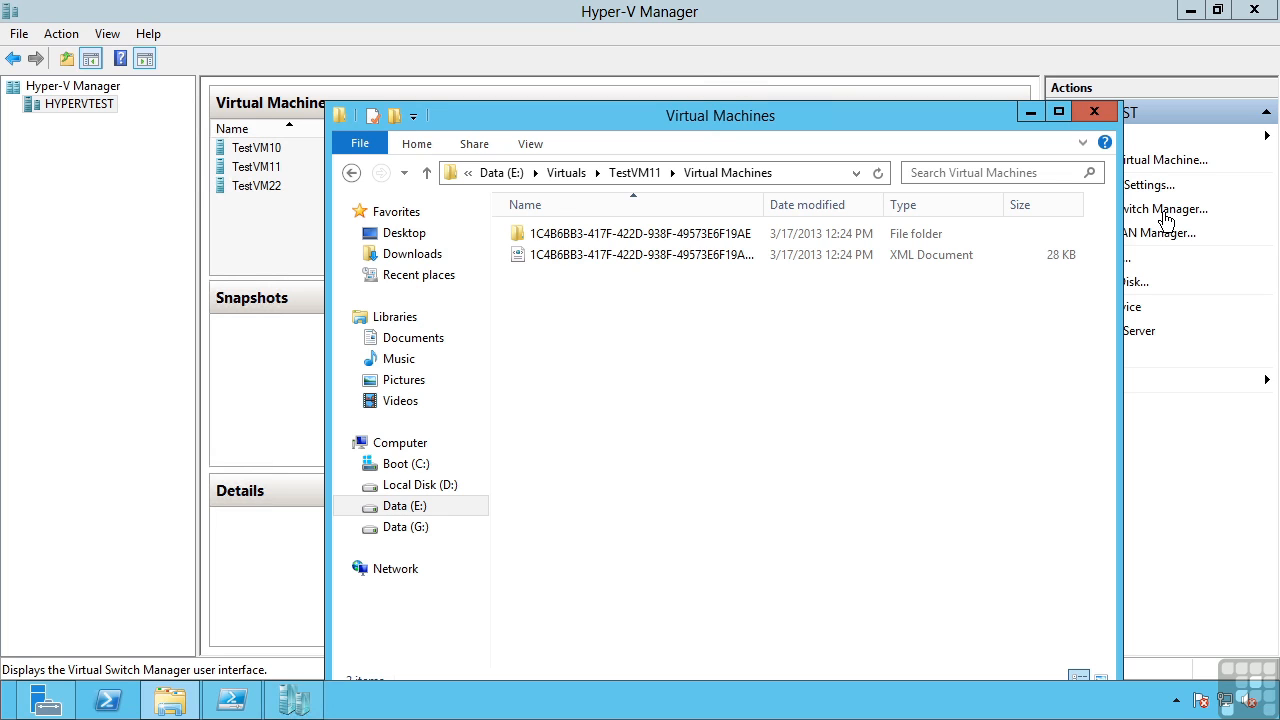
{"action": "left_click", "coordinate": [1094, 111]}
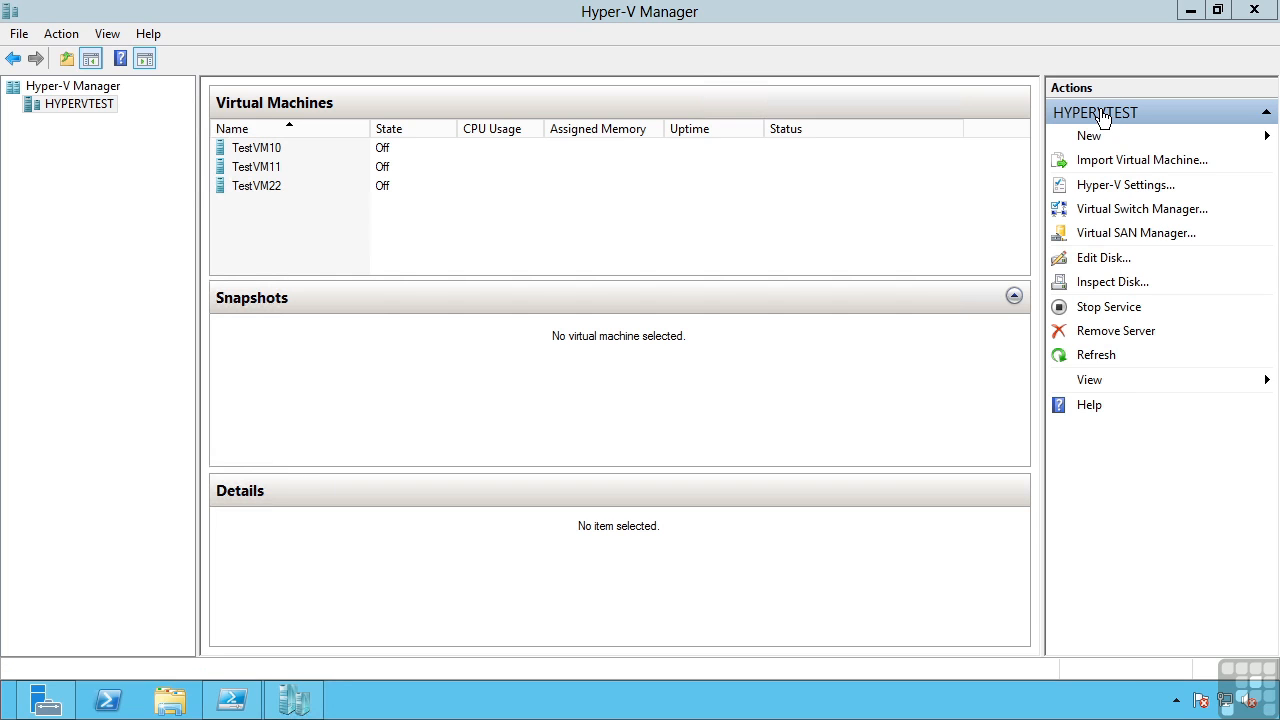
Step: Review the actions offered for TestVM10, such as Start and Delete, without choosing any
{"action": "left_click", "coordinate": [262, 149]}
{"action": "right_click", "coordinate": [264, 148]}
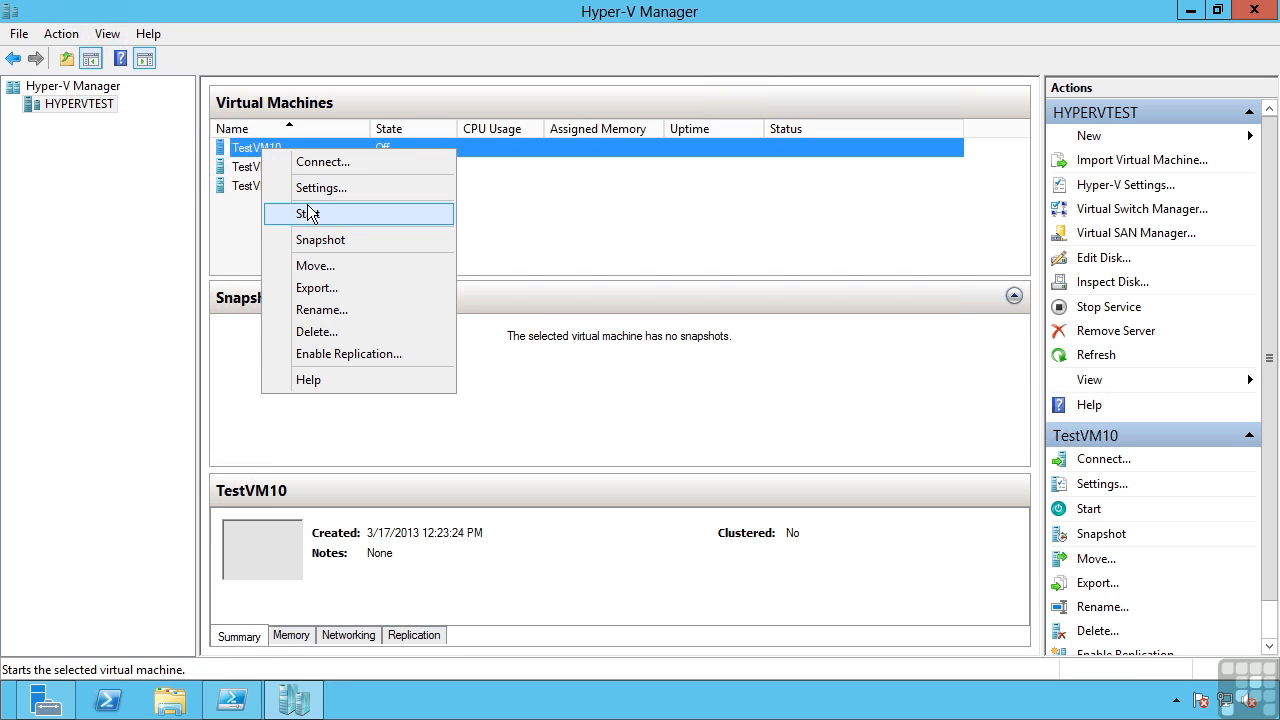
{"action": "left_click", "coordinate": [585, 225]}
{"action": "right_click", "coordinate": [289, 149]}
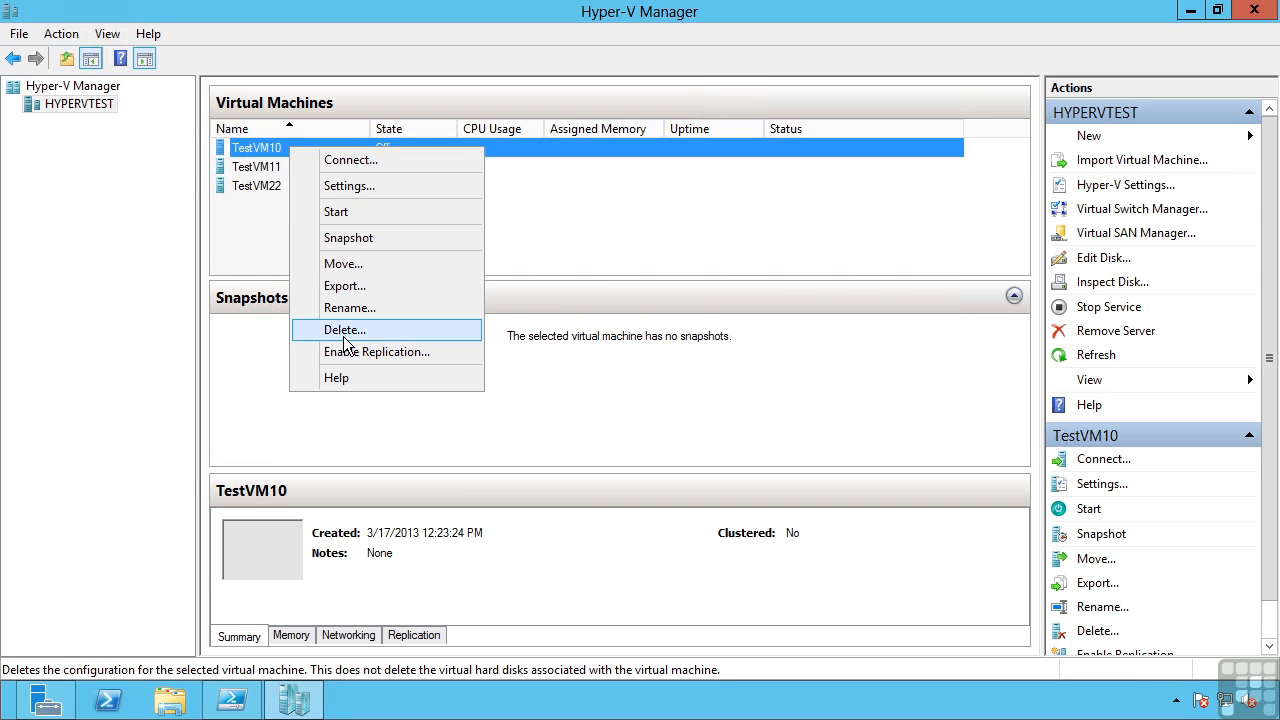
Step: Return to PowerShell ISE and run only the standalone Get-VM line to list the virtual machines
{"action": "left_click", "coordinate": [231, 700]}
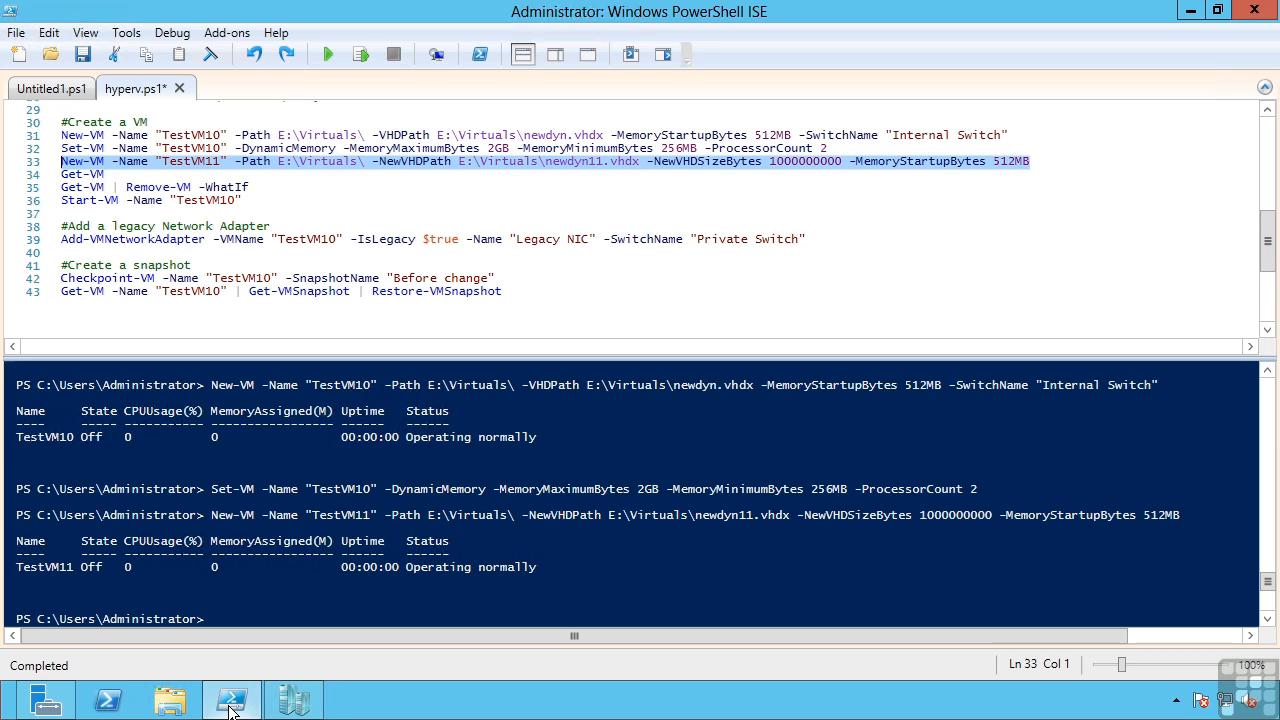
{"action": "left_click", "coordinate": [103, 174]}
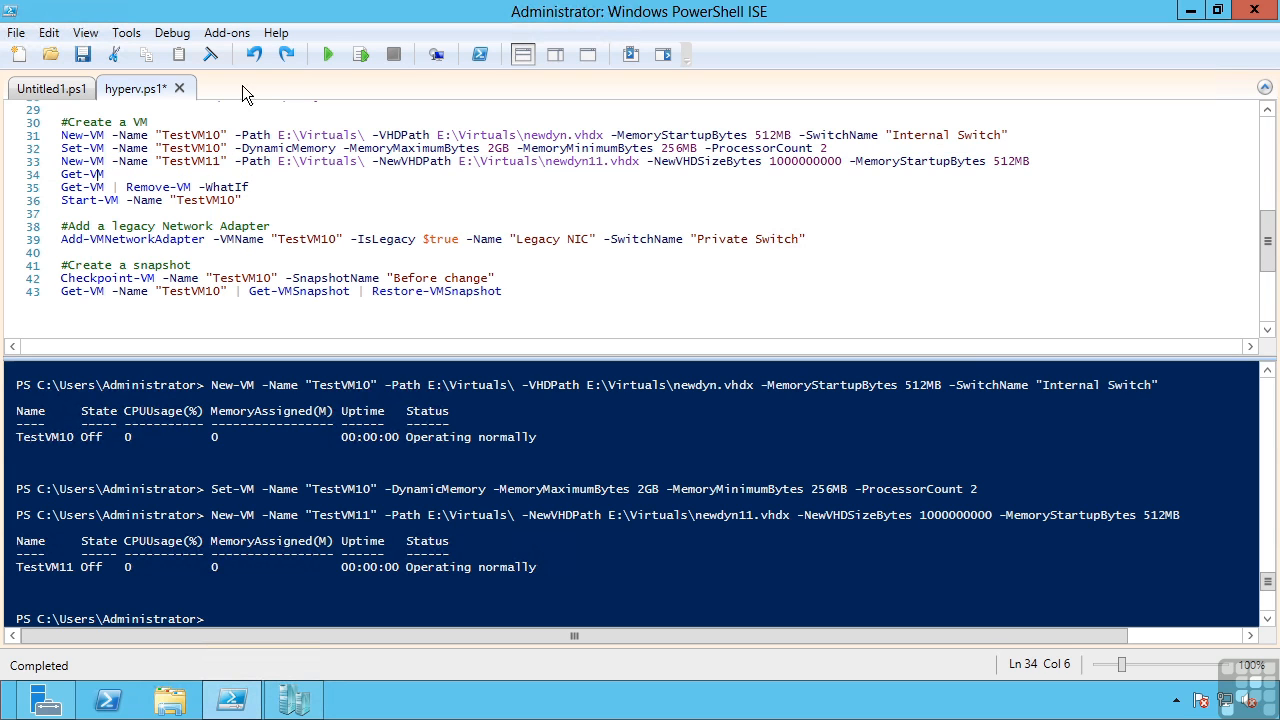
{"action": "key", "text": "shift+Home"}
{"action": "left_click", "coordinate": [364, 57]}
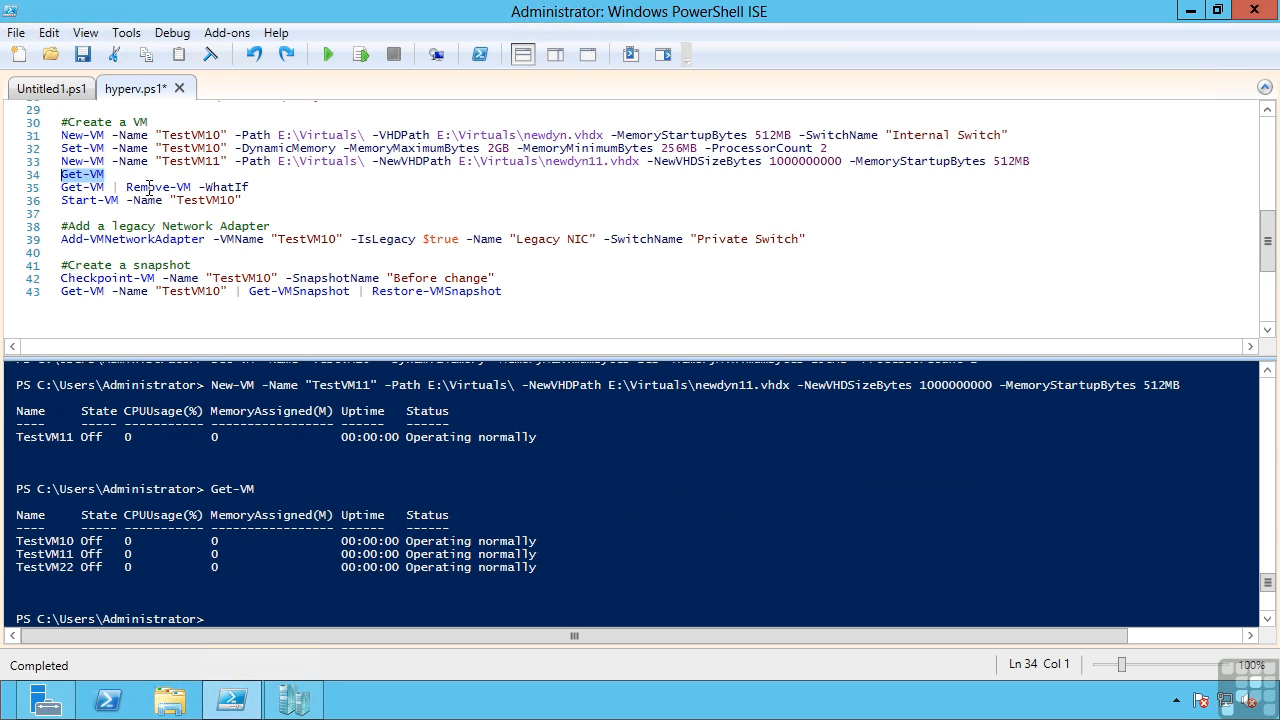
Step: Run only the script's Get-VM | Remove-VM -WhatIf line to preview removing the virtual machines
{"action": "left_click", "coordinate": [148, 187]}
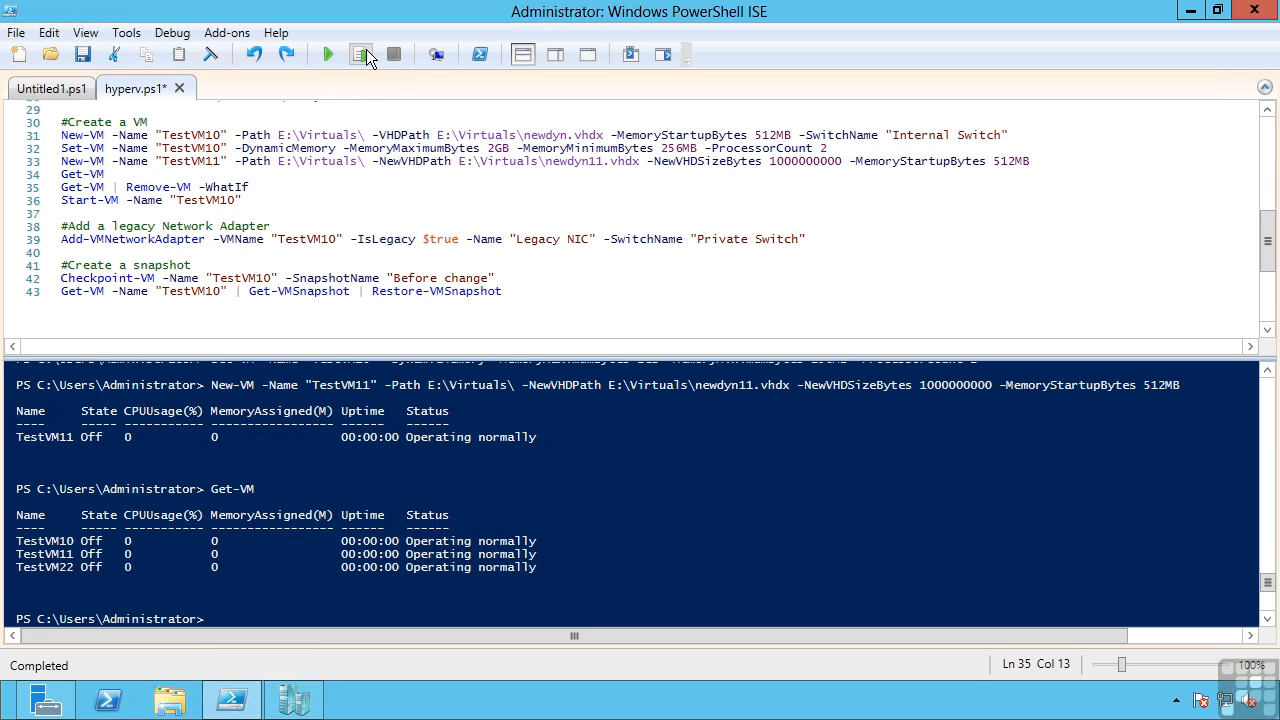
{"action": "key", "text": "End"}
{"action": "key", "text": "shift+Home"}
{"action": "left_click", "coordinate": [366, 52]}
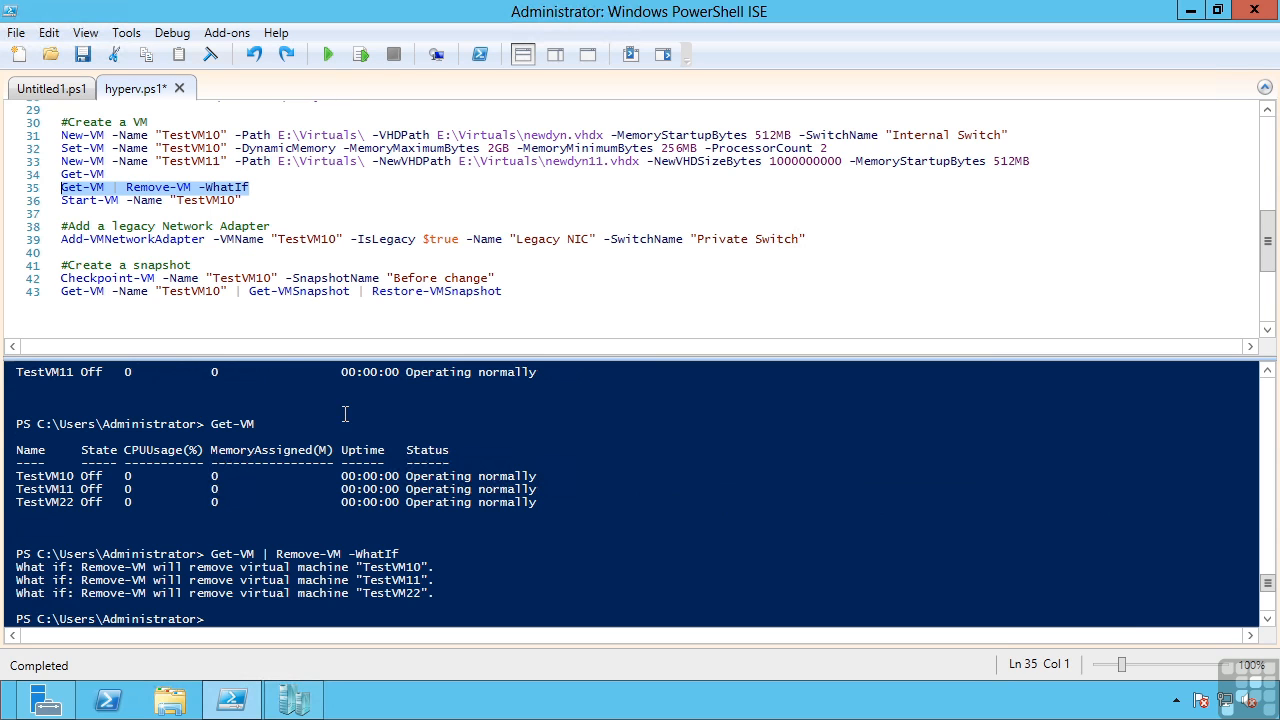
Step: Run only the Add-VMNetworkAdapter line, adding a legacy adapter named Legacy NIC on Private Switch to TestVM10
{"action": "left_click", "coordinate": [176, 187]}
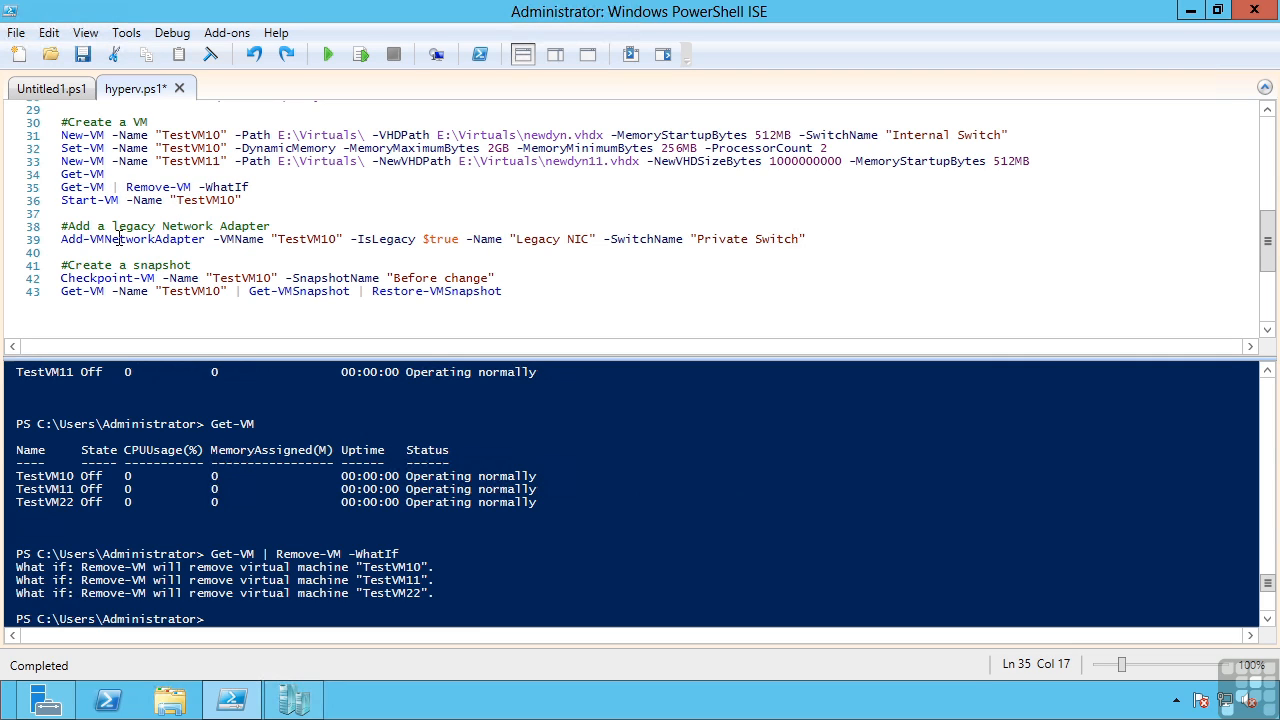
{"action": "left_click", "coordinate": [108, 239]}
{"action": "left_click", "coordinate": [365, 53]}
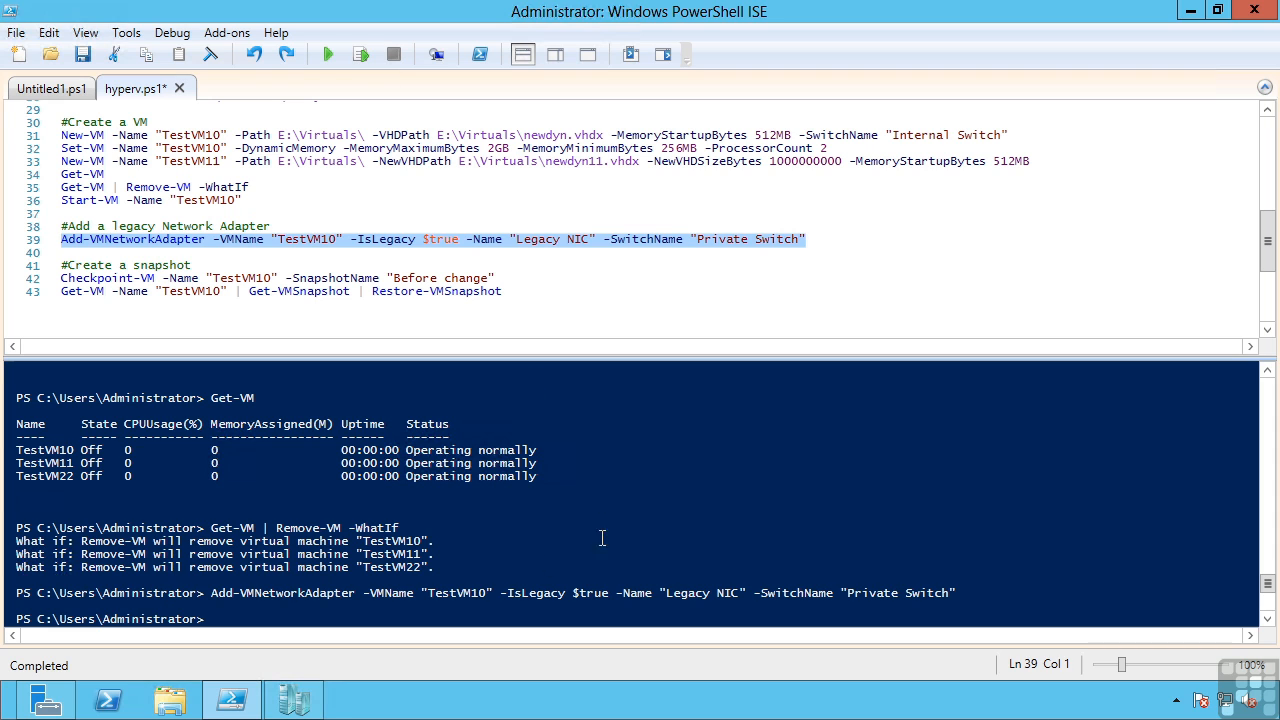
Step: Switch to Hyper-V Manager and examine the Network Adapter and Legacy NIC in TestVM10's settings, leaving them without making changes
{"action": "left_click", "coordinate": [291, 704]}
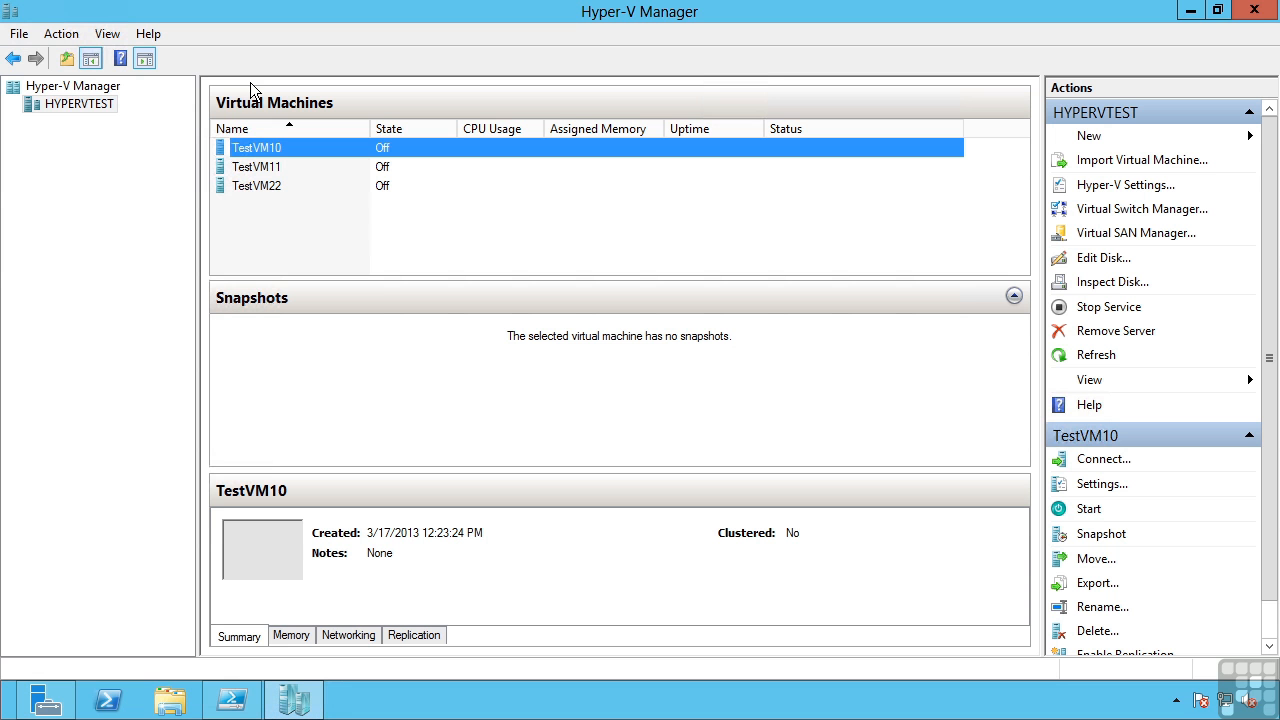
{"action": "right_click", "coordinate": [270, 146]}
{"action": "left_click", "coordinate": [309, 183]}
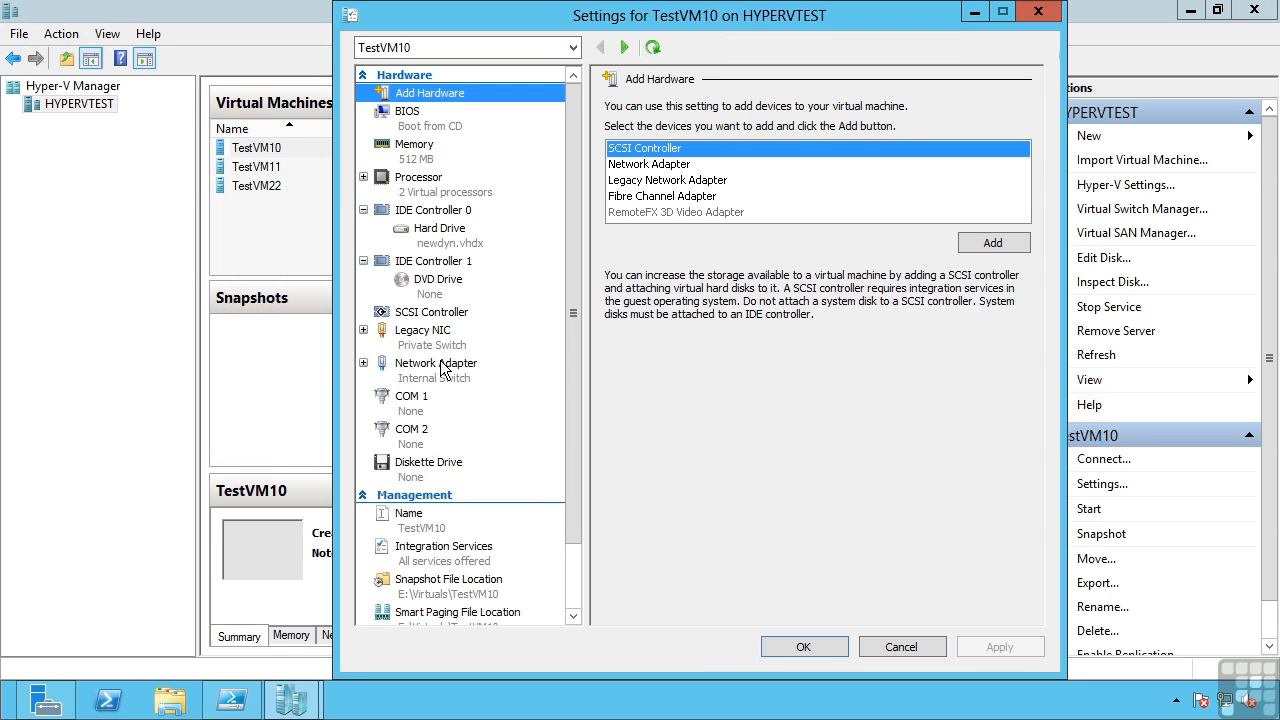
{"action": "left_click", "coordinate": [430, 369]}
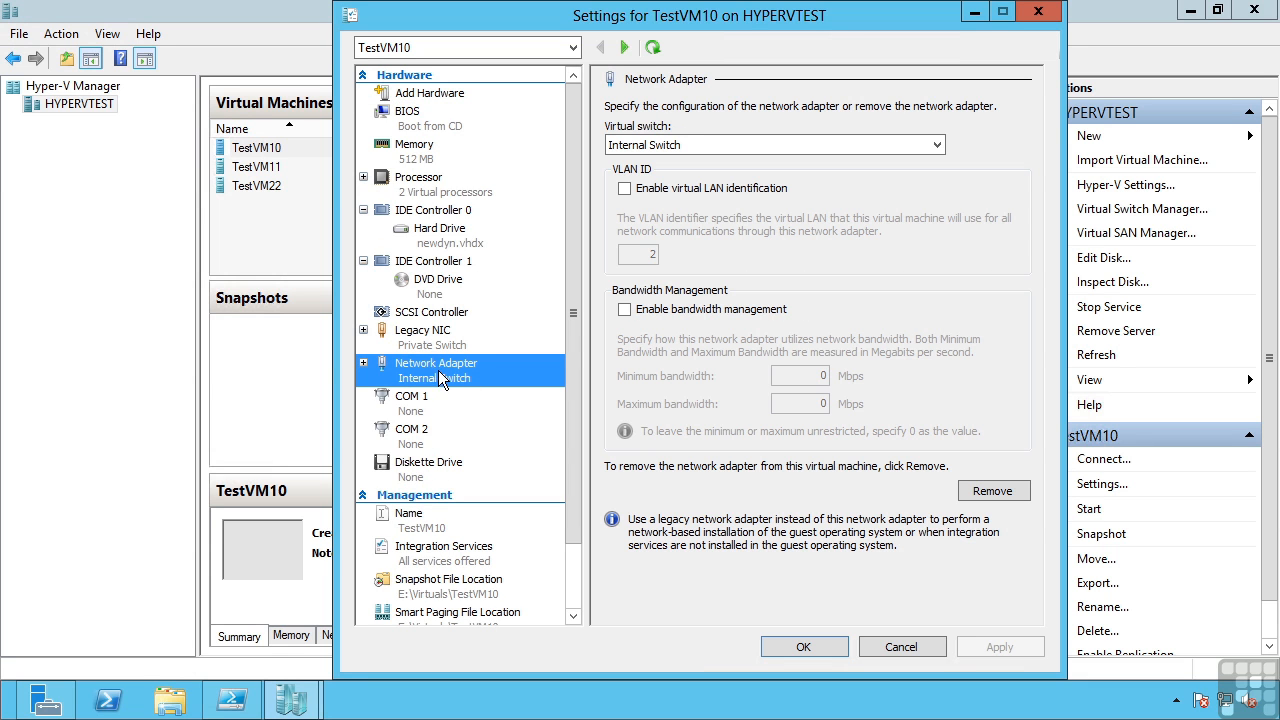
{"action": "left_click", "coordinate": [427, 341]}
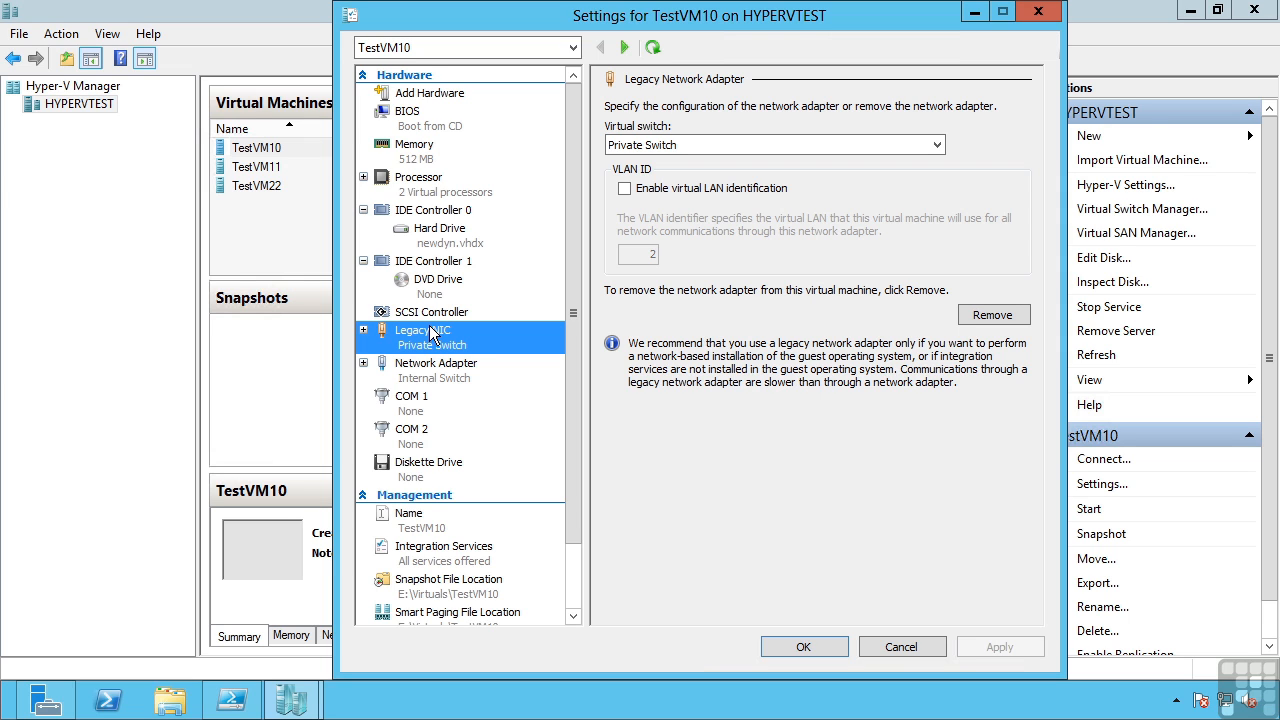
{"action": "left_click", "coordinate": [900, 647]}
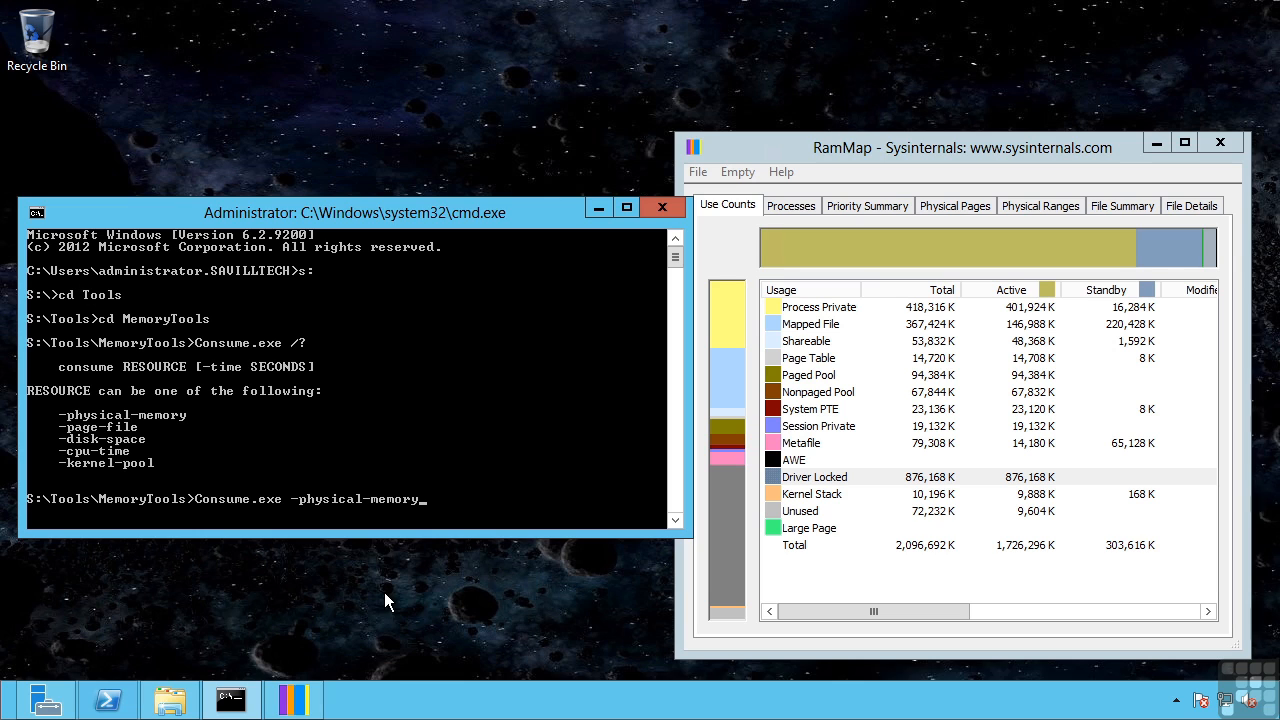
Step: Inside the Scratch2012 machine, open Device Manager with devmgmt and examine the devices under Computer and IDE ATA/ATAPI controllers
{"action": "key", "text": "super+r"}
{"action": "type", "text": "devmgmt"}
{"action": "key", "text": "Return"}
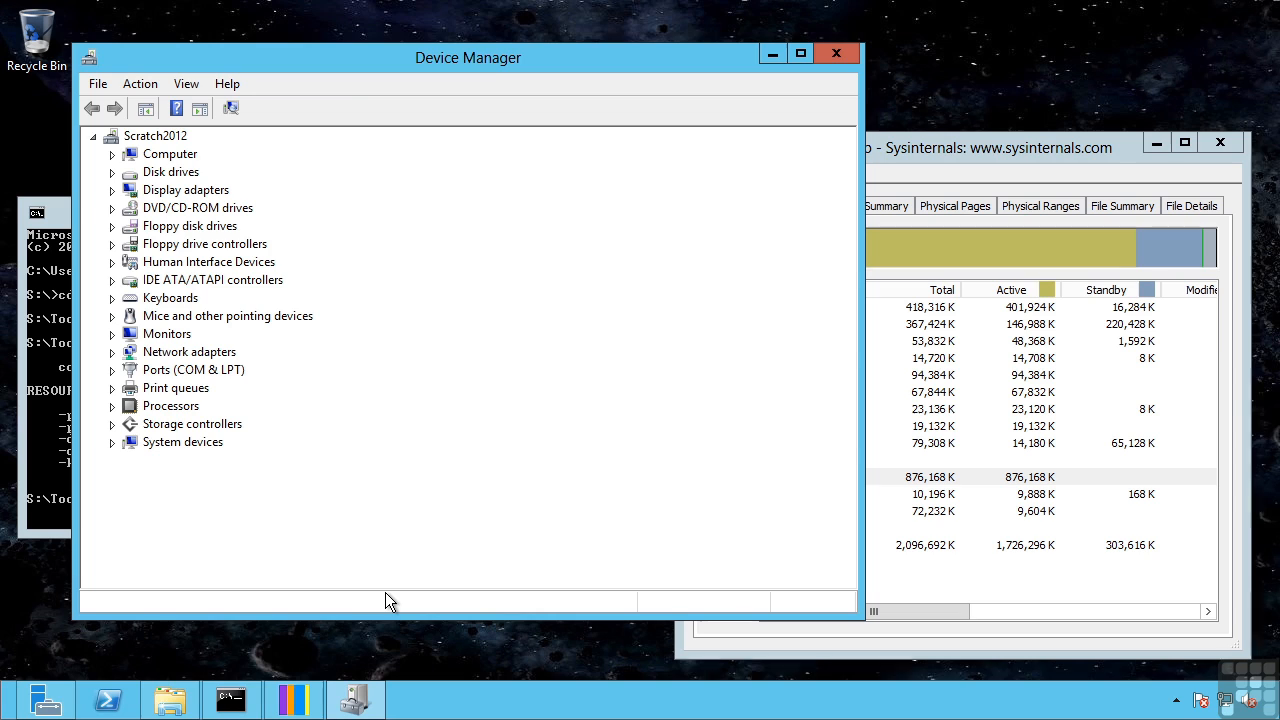
{"action": "left_click", "coordinate": [112, 154]}
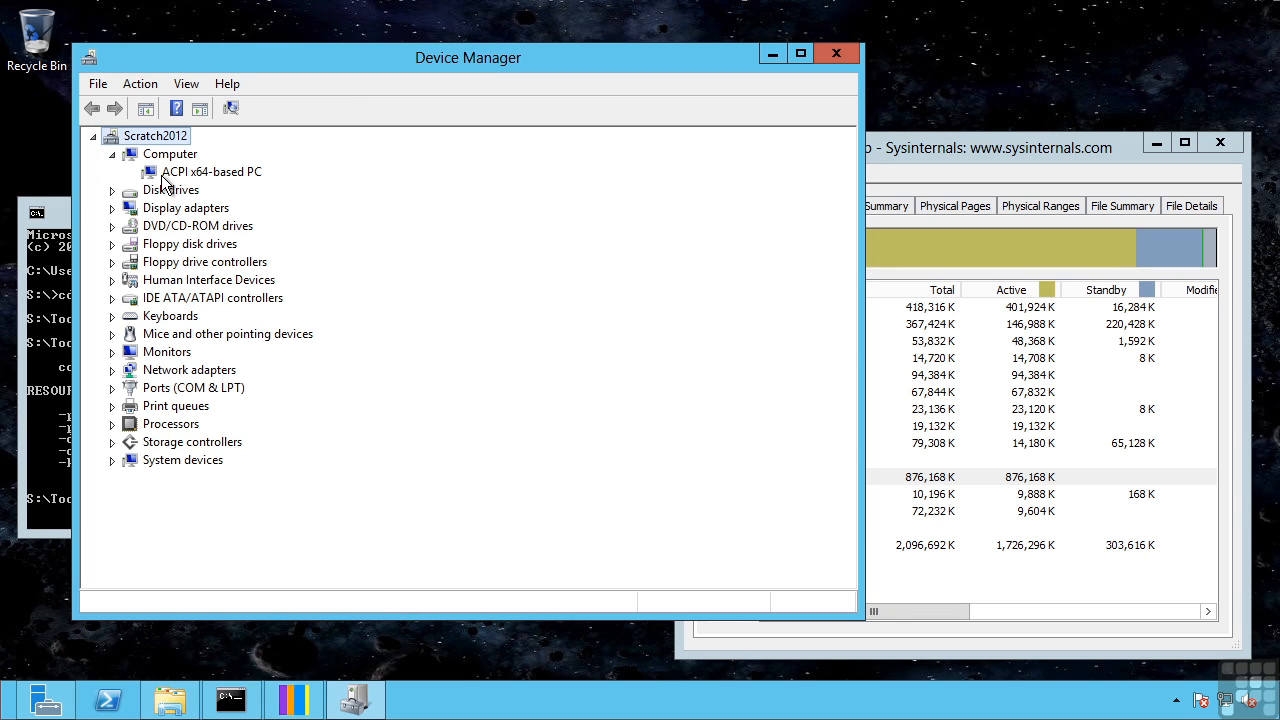
{"action": "left_click", "coordinate": [112, 298]}
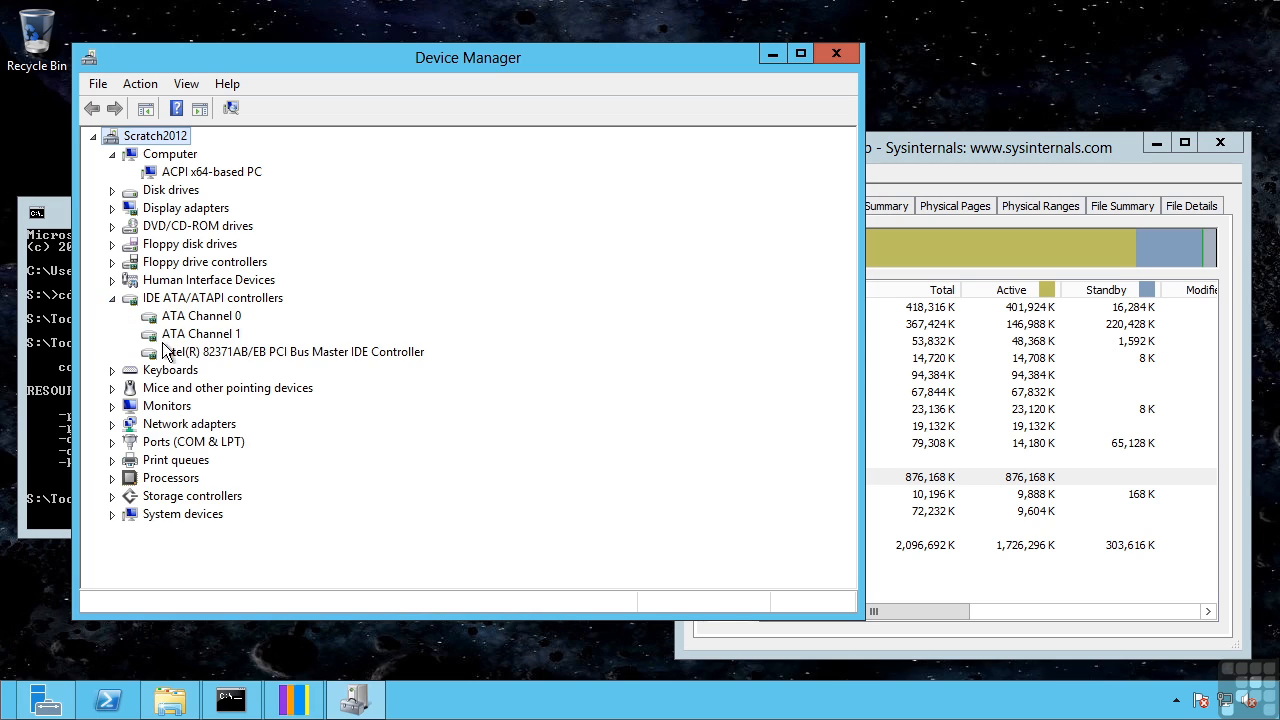
Step: Examine the network adapters, storage controllers and pointing devices in Device Manager, and close it
{"action": "left_click", "coordinate": [113, 425]}
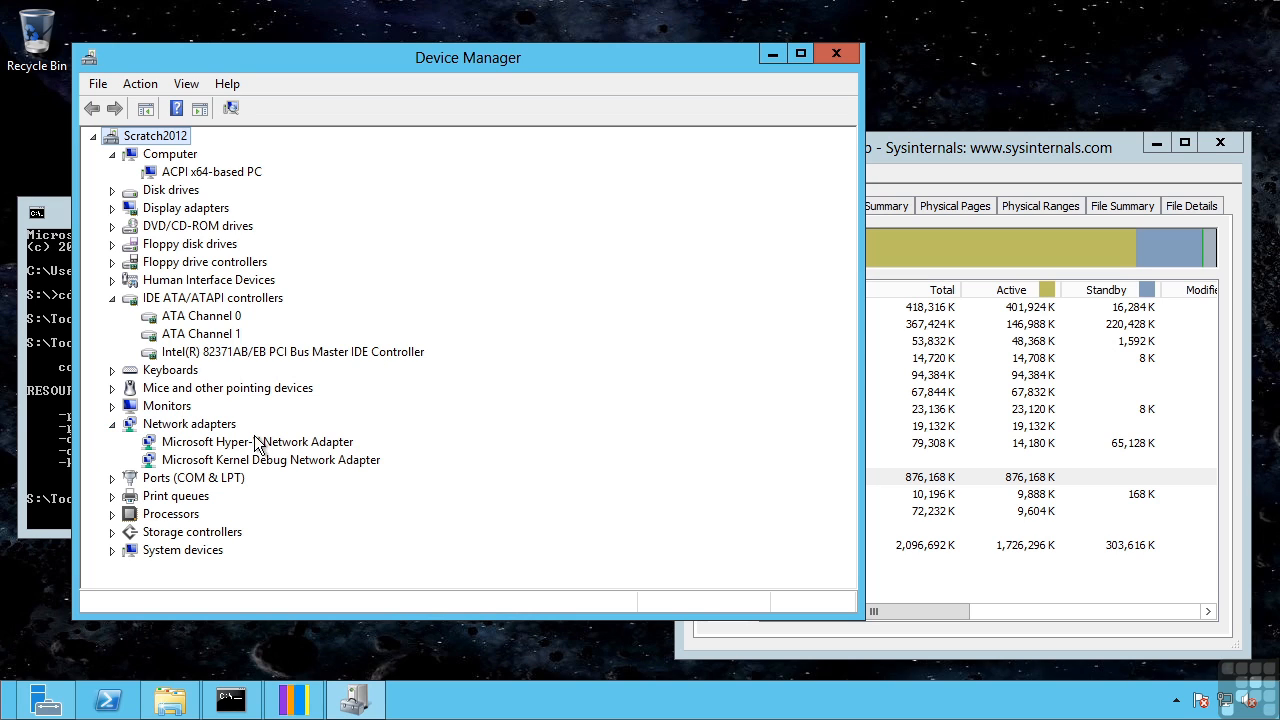
{"action": "left_click", "coordinate": [112, 532]}
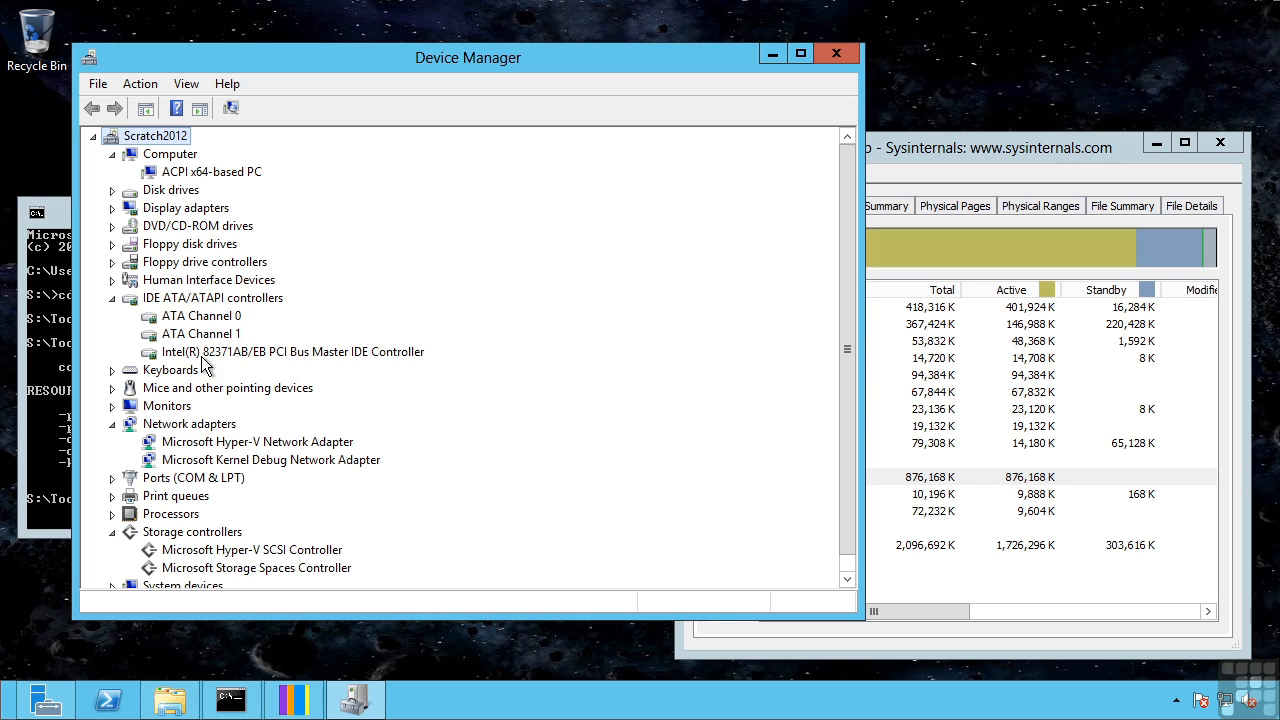
{"action": "left_click", "coordinate": [112, 388]}
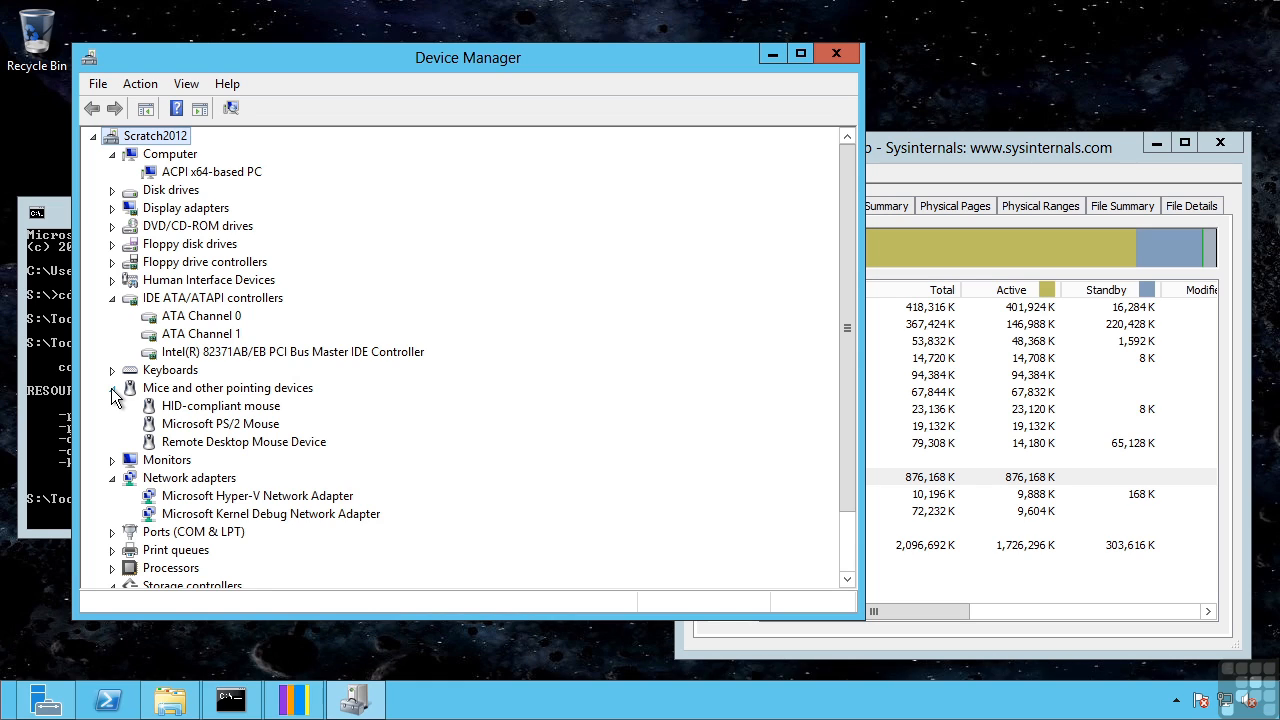
{"action": "left_click", "coordinate": [836, 56]}
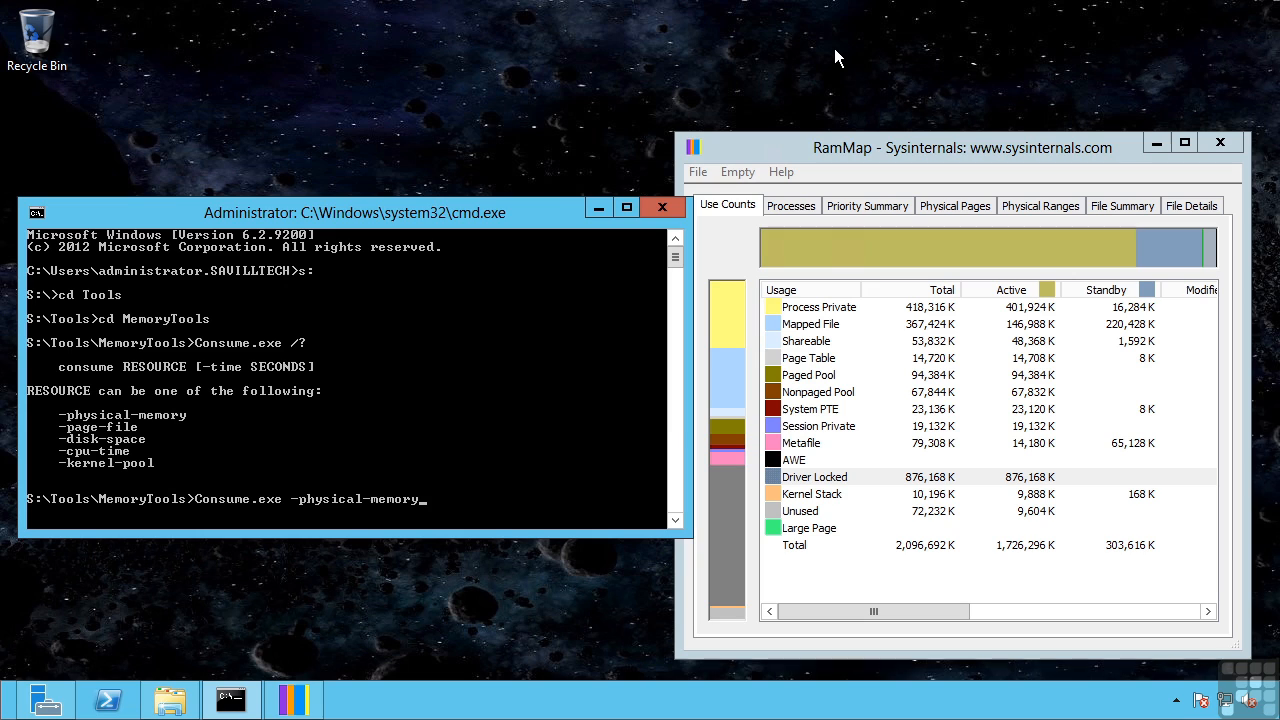